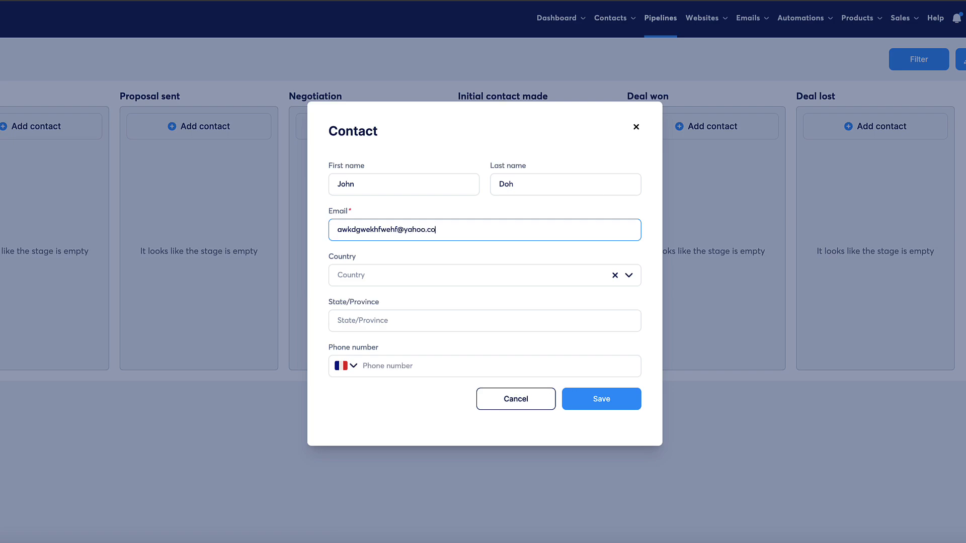
# Complete the new contact's email address and save the contact to the pipeline.
pyautogui.write('.uk')
pyautogui.click(603, 399)
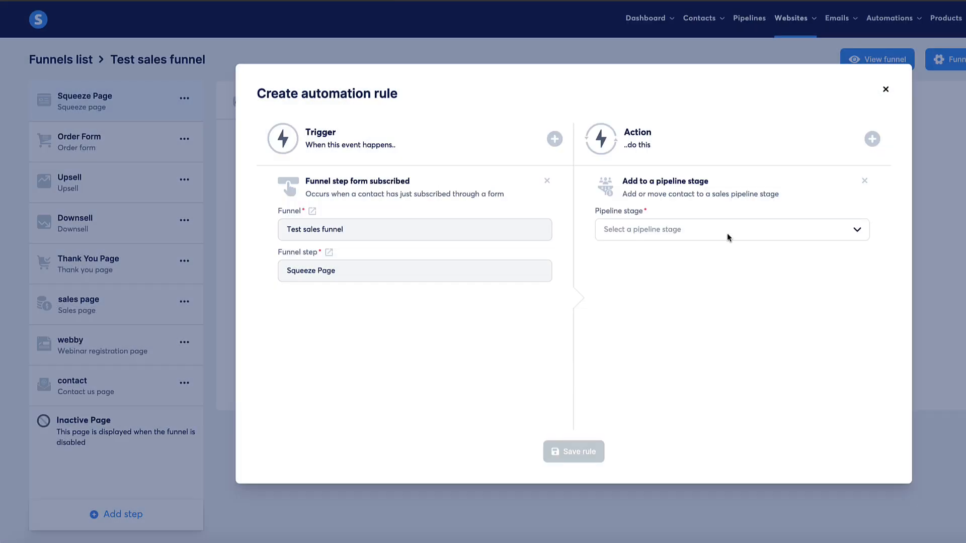
# Open the pipeline stage choices for the automation rule's Add to a pipeline stage action.
pyautogui.click(727, 232)
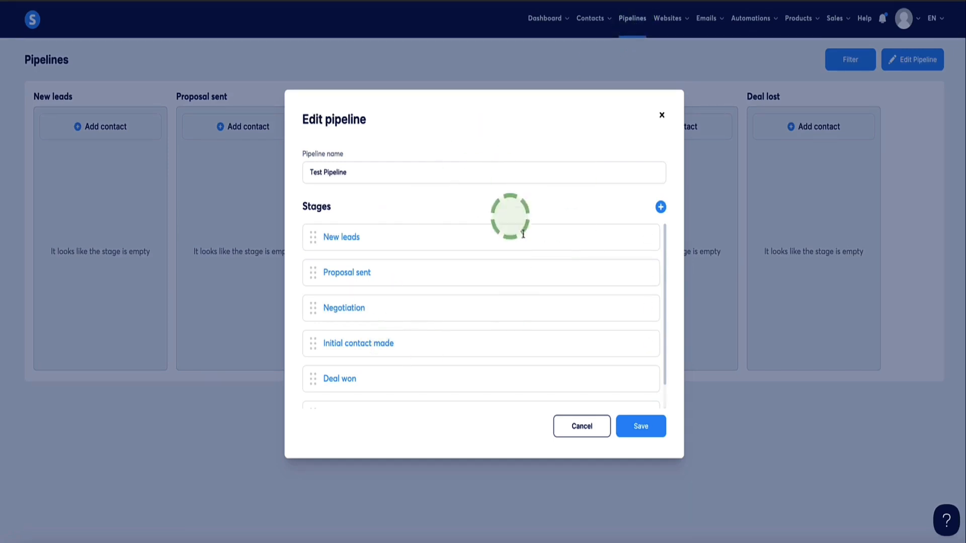
# Examine the pipeline's name and its full list of stages in the Edit pipeline settings.
pyautogui.scroll(-1, 448, 235)
pyautogui.scroll(1, 448, 239)
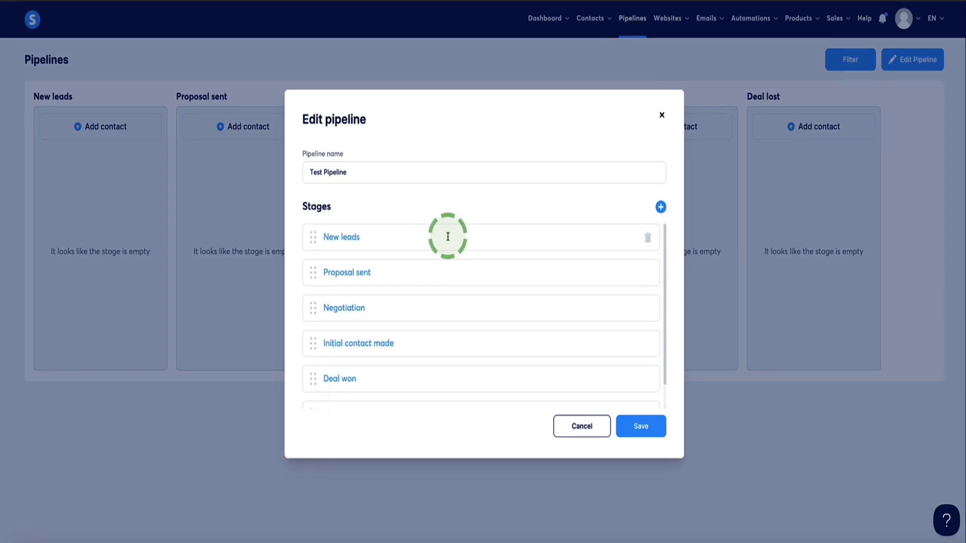
pyautogui.scroll(-1, 448, 236)
pyautogui.scroll(1, 448, 240)
pyautogui.click(362, 173)
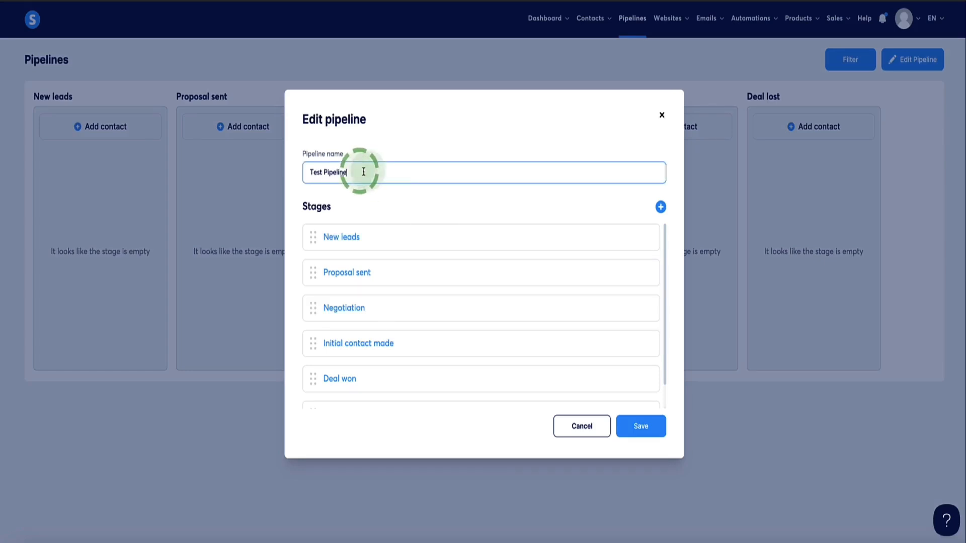
pyautogui.moveTo(361, 173); pyautogui.dragTo(309, 173)
pyautogui.click(388, 188)
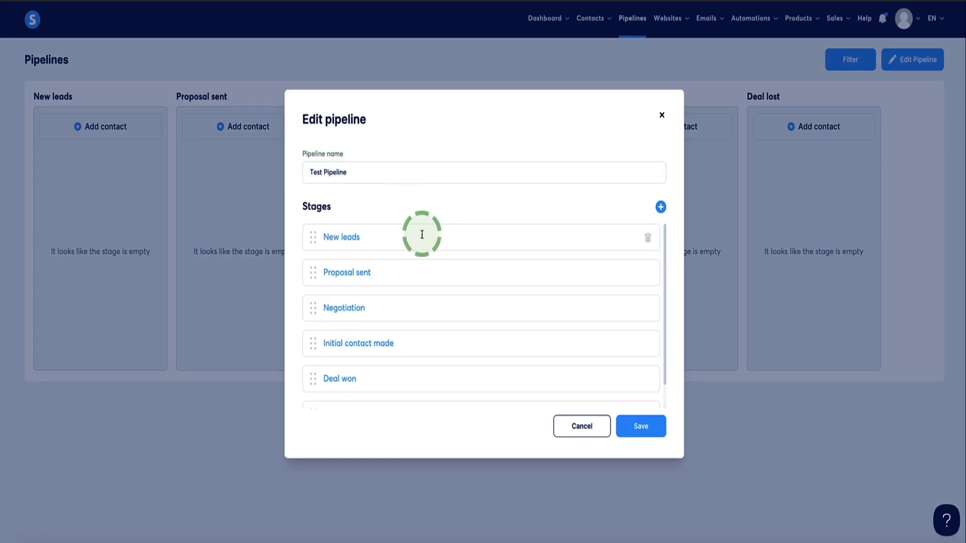
pyautogui.scroll(-1, 421, 237)
pyautogui.scroll(1, 425, 239)
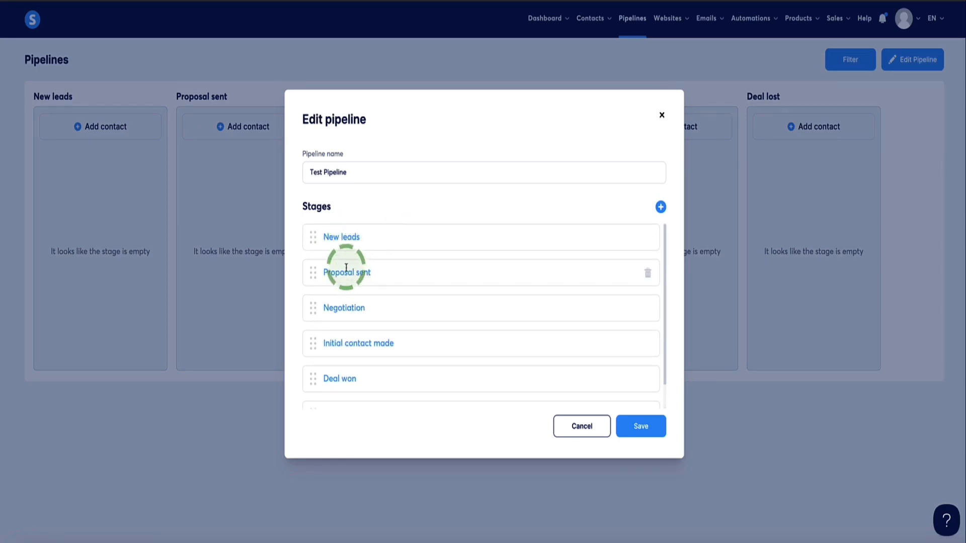
pyautogui.scroll(-1, 352, 269)
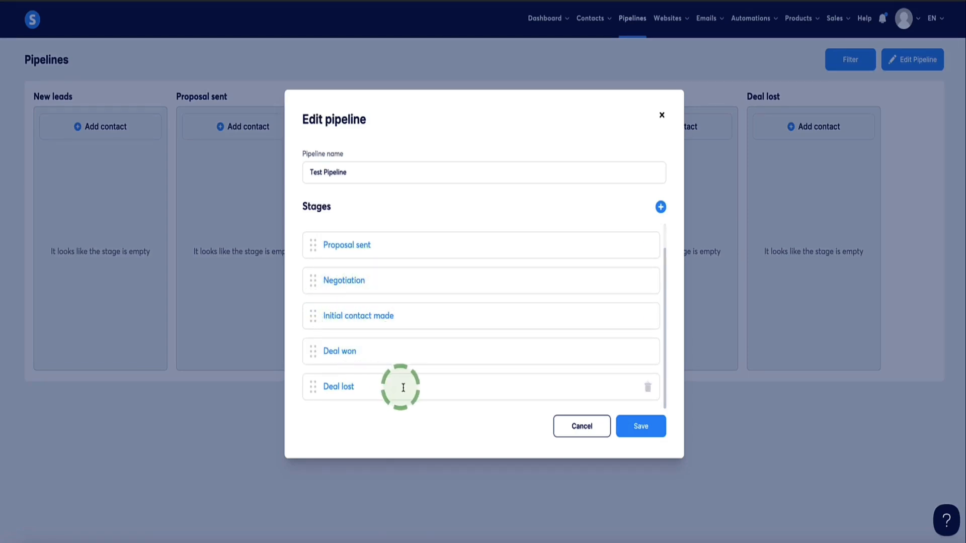
pyautogui.scroll(1, 313, 306)
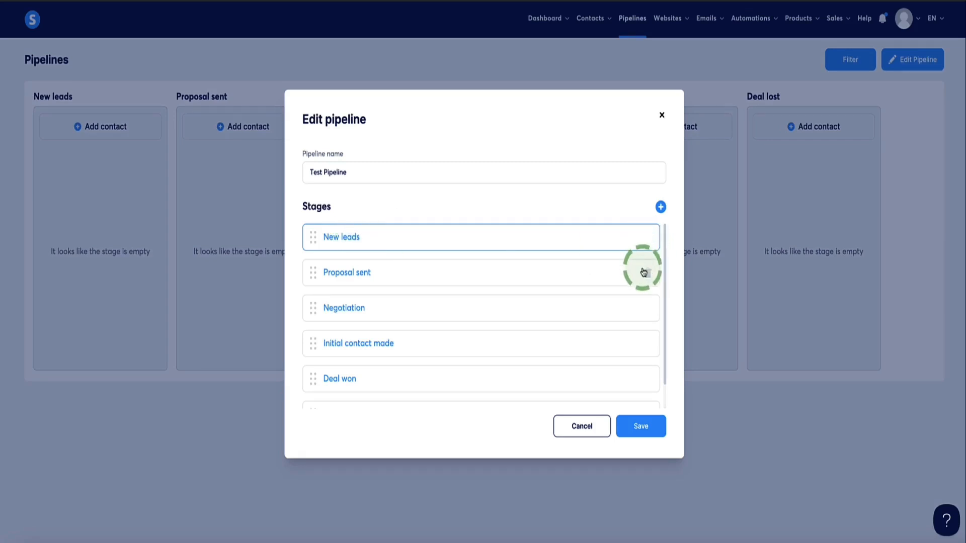
# Add a new stage at the end of the pipeline's stage list and start naming it.
pyautogui.click(647, 274)
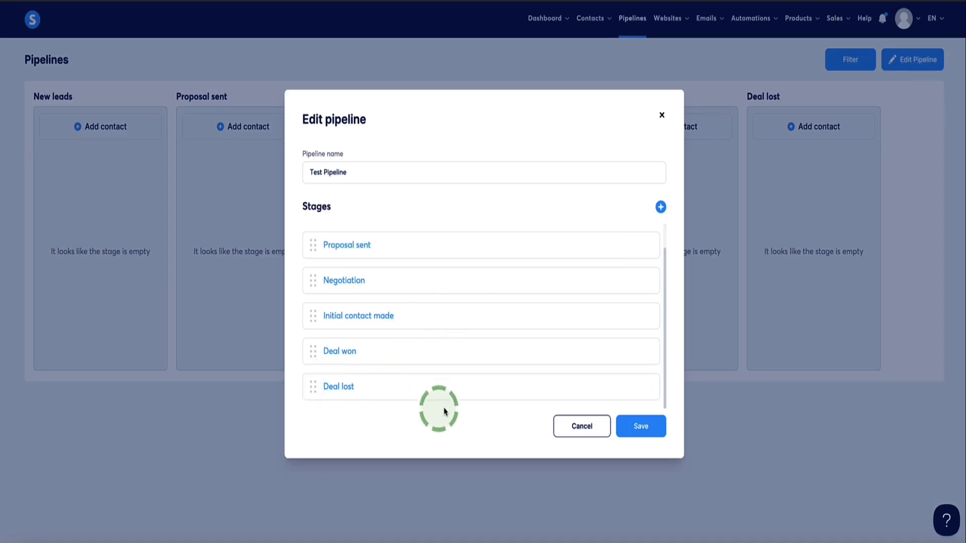
pyautogui.click(660, 207)
pyautogui.scroll(-1, 528, 312)
pyautogui.click(356, 386)
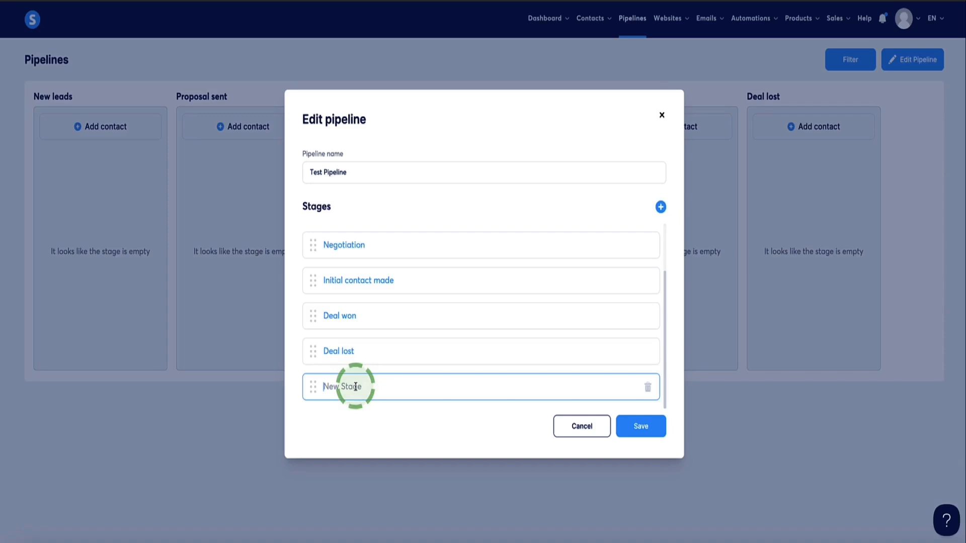
# Delete the unnamed stage at the end of the list and save the pipeline.
pyautogui.click(648, 389)
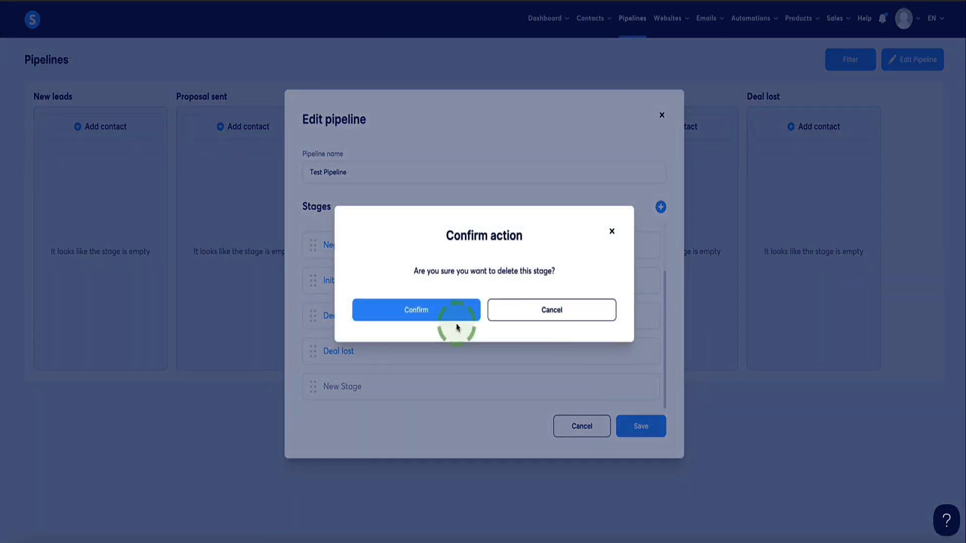
pyautogui.click(453, 312)
pyautogui.click(643, 427)
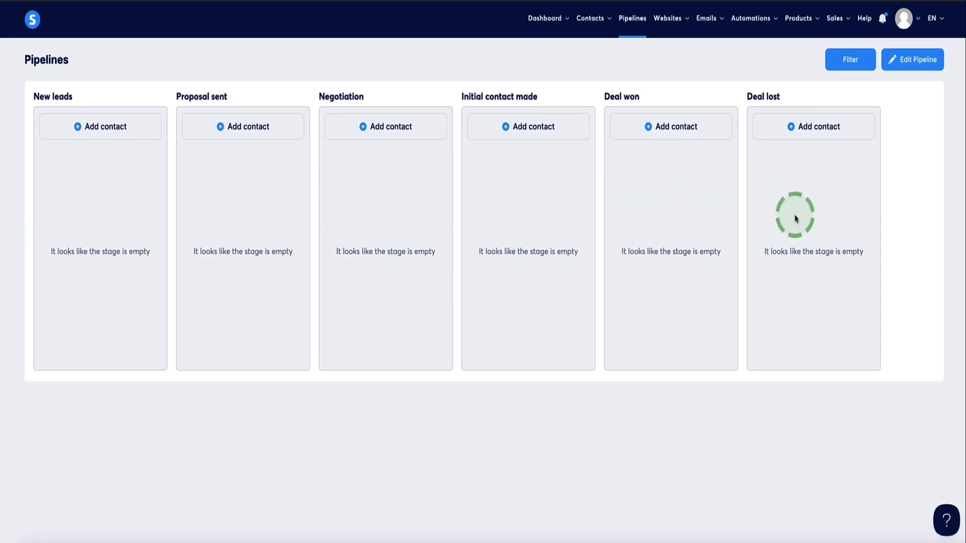
# Reopen the pipeline for editing and try to reorder the New leads stage in the stage list.
pyautogui.click(918, 67)
pyautogui.scroll(-1, 506, 233)
pyautogui.scroll(1, 478, 277)
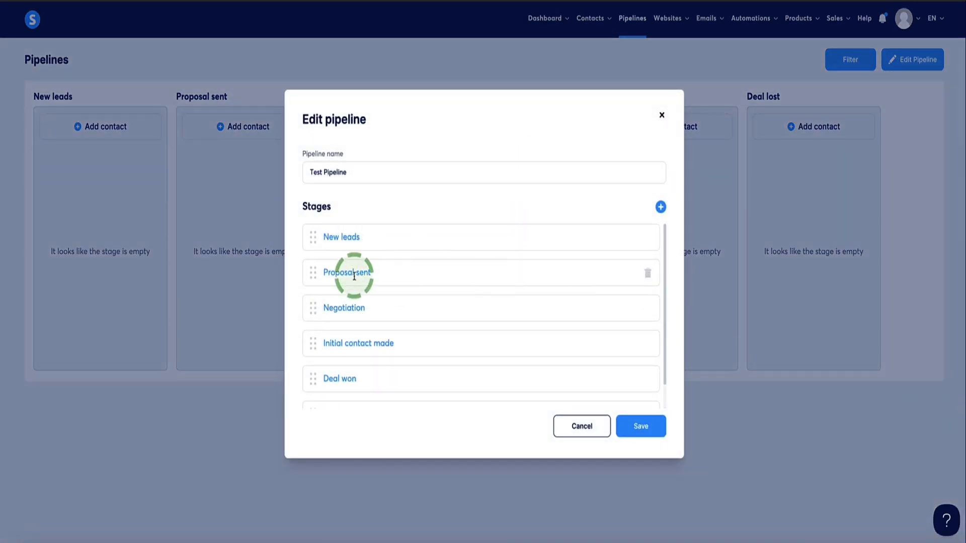
pyautogui.moveTo(315, 242); pyautogui.dragTo(319, 209)
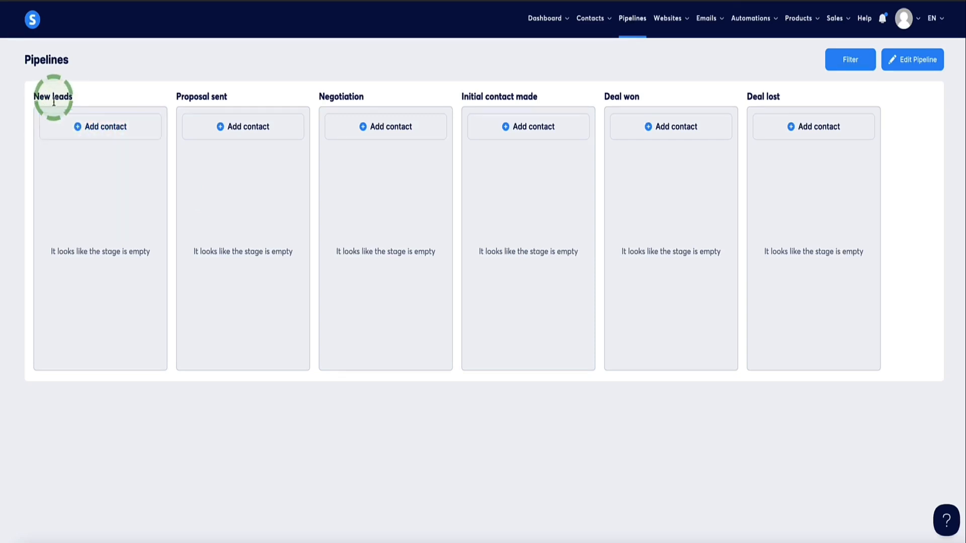
# Create a new contact with name and email in the New leads stage and reposition its card within that stage.
pyautogui.click(94, 128)
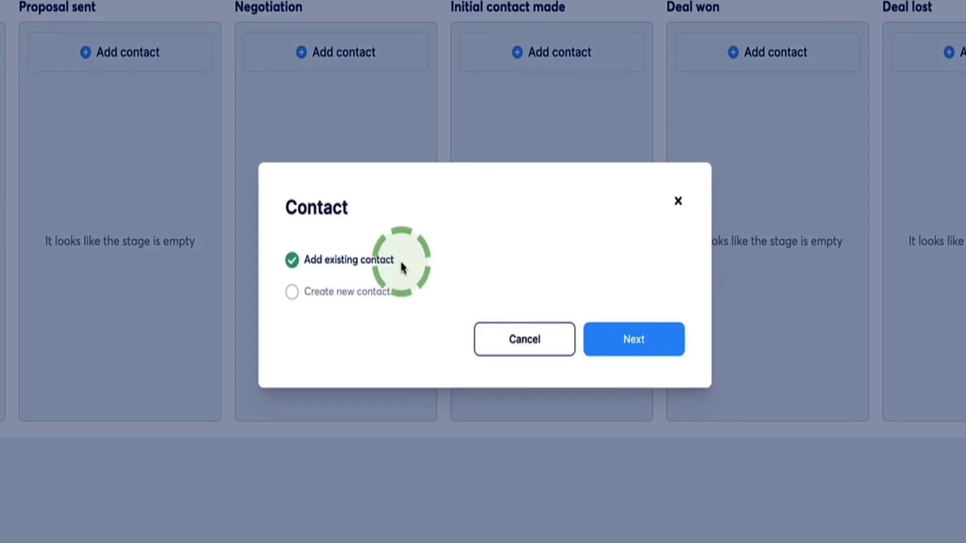
pyautogui.click(293, 298)
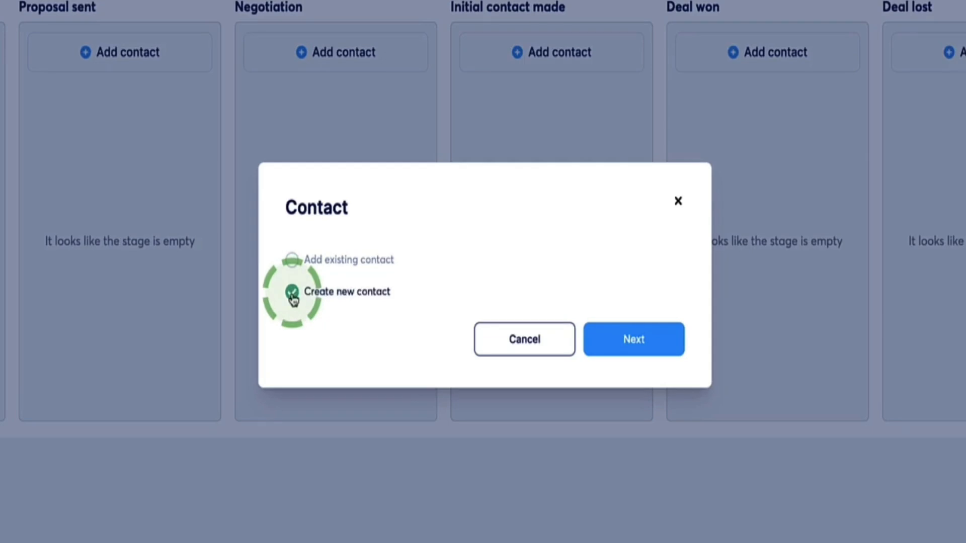
pyautogui.click(618, 343)
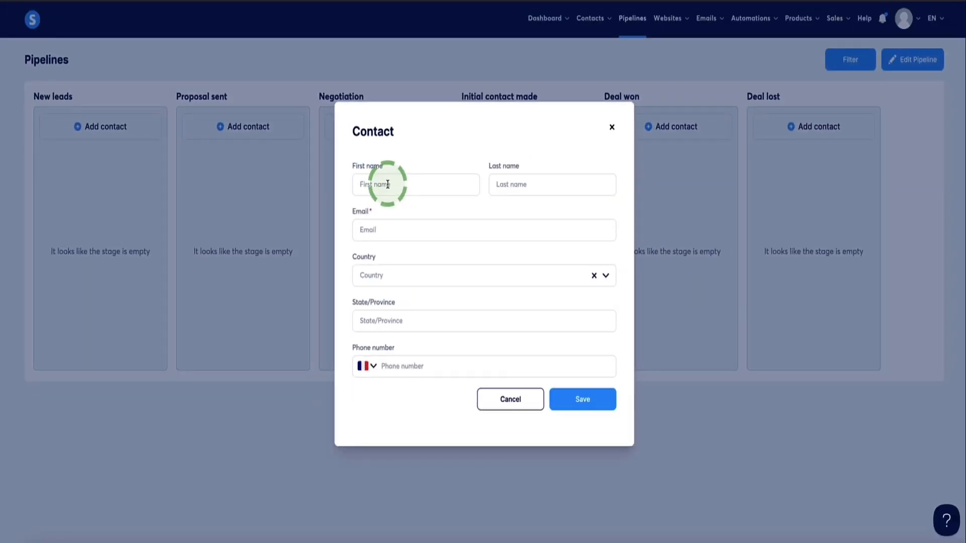
pyautogui.click(388, 185)
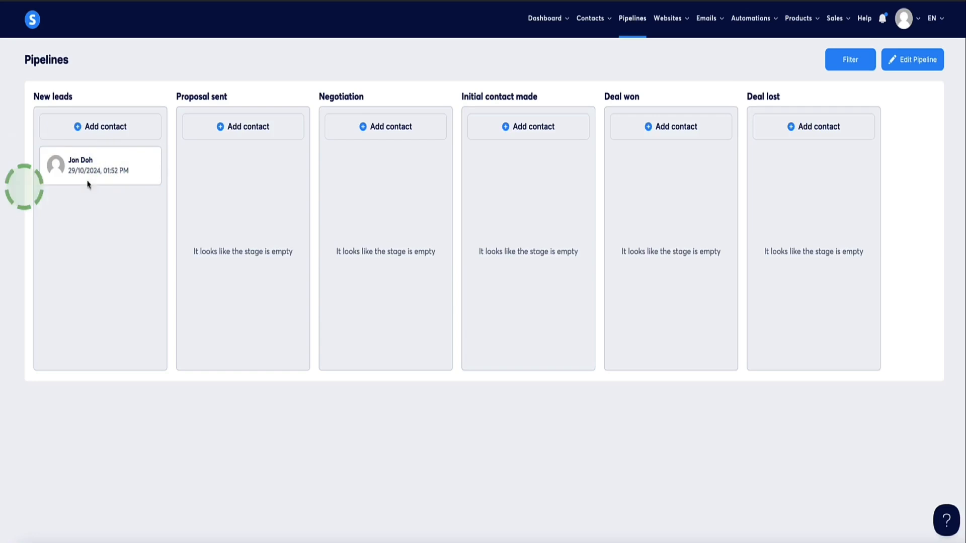
pyautogui.moveTo(80, 182); pyautogui.dragTo(76, 207)
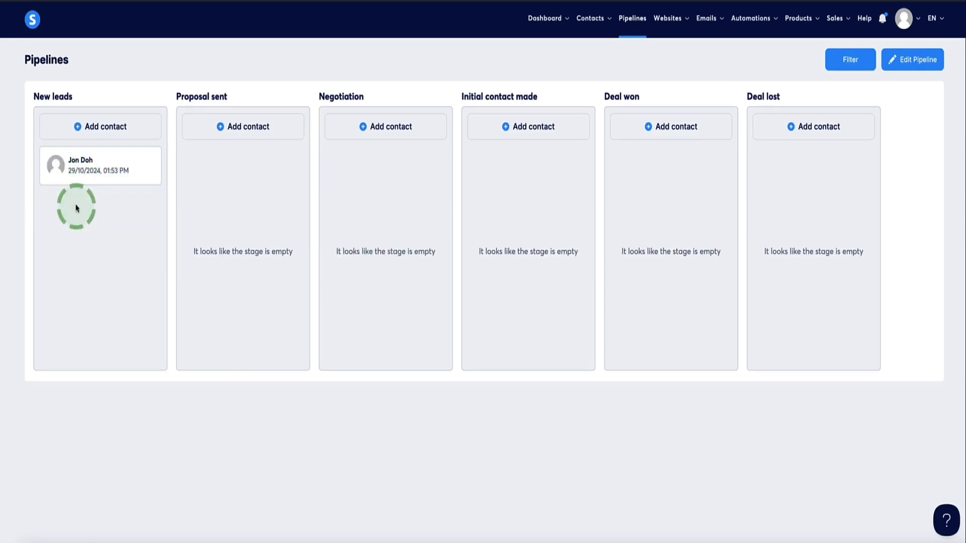
# Search the existing contacts by first name for one to add to New leads, and cancel the addition.
pyautogui.click(107, 129)
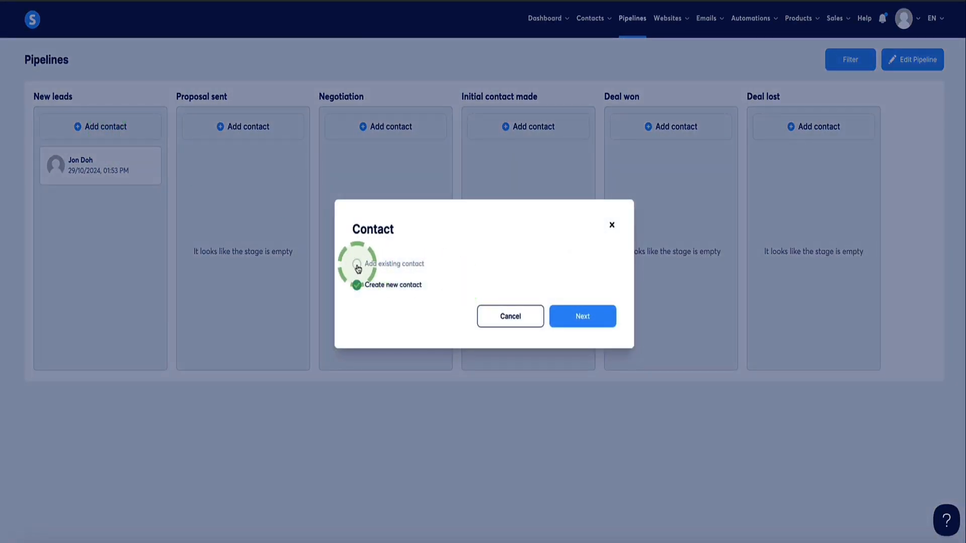
pyautogui.click(583, 317)
pyautogui.click(603, 280)
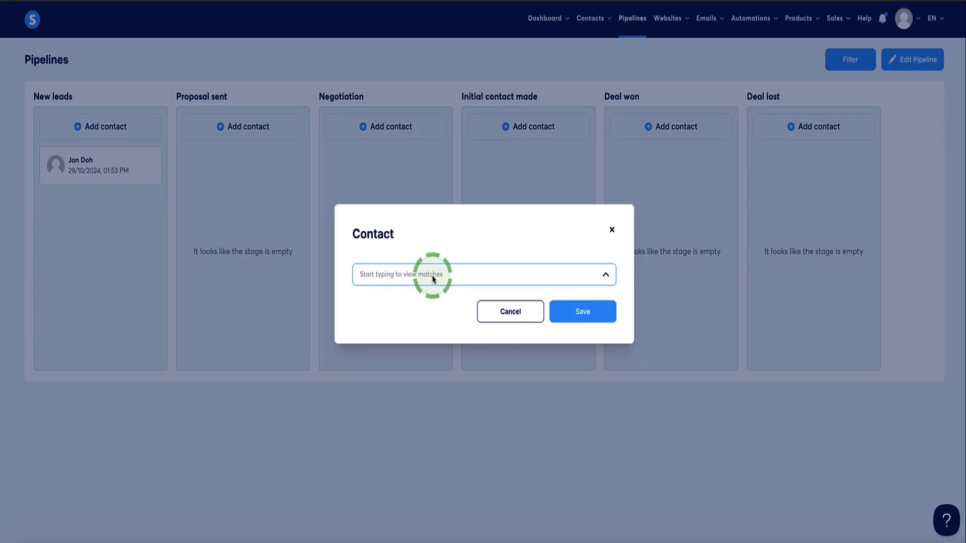
pyautogui.write('John')
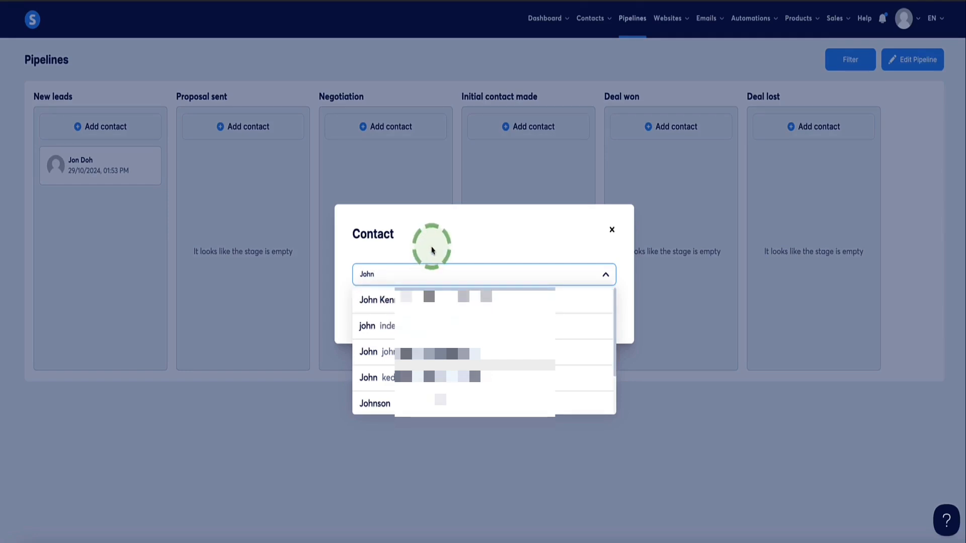
pyautogui.click(539, 250)
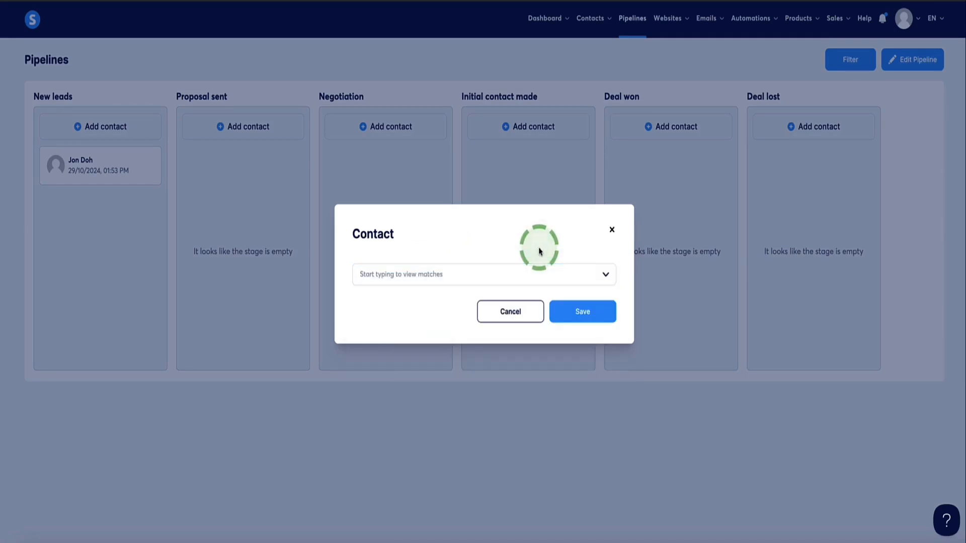
pyautogui.click(511, 312)
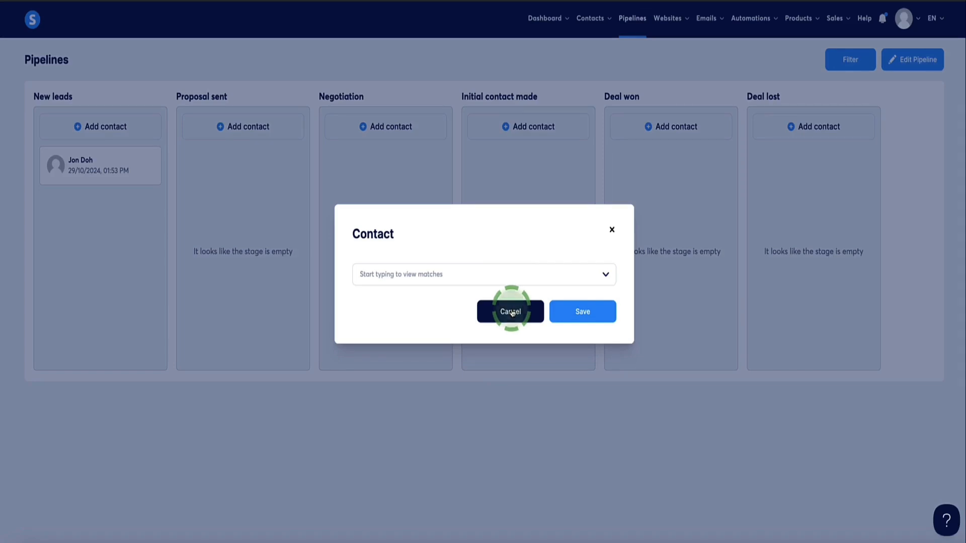
pyautogui.click(95, 224)
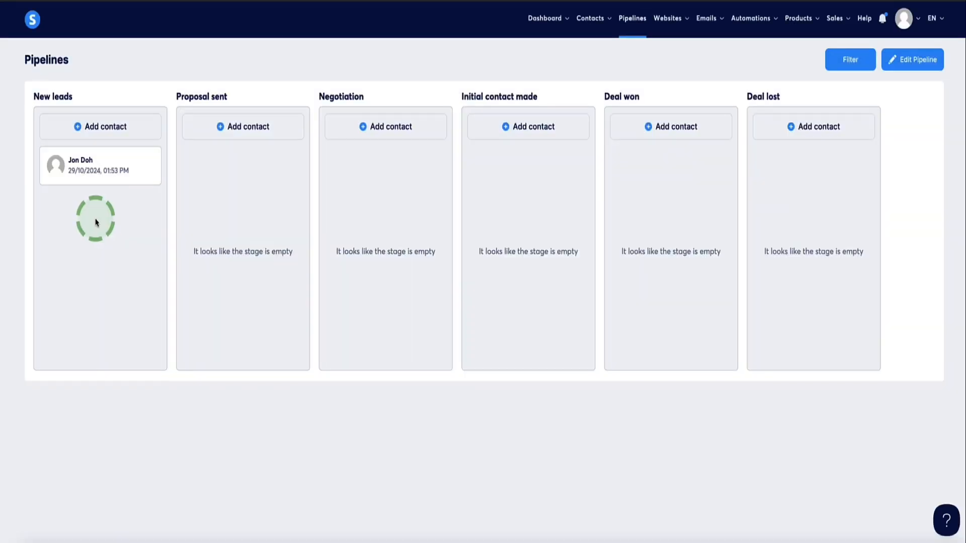
# Save the note "Called on Friday 10th March, no answer. Call again on the 12th." on the contact in New leads.
pyautogui.click(97, 170)
pyautogui.click(373, 263)
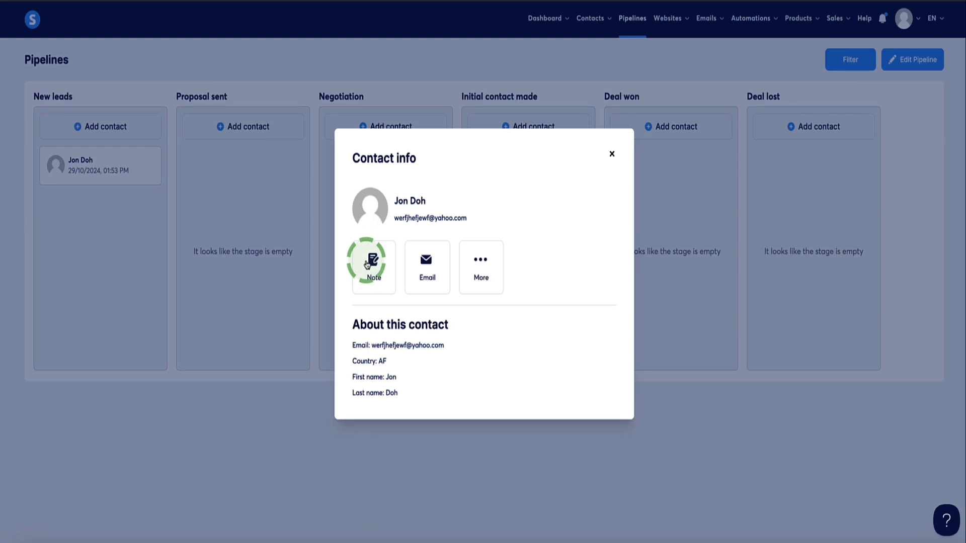
pyautogui.click(373, 267)
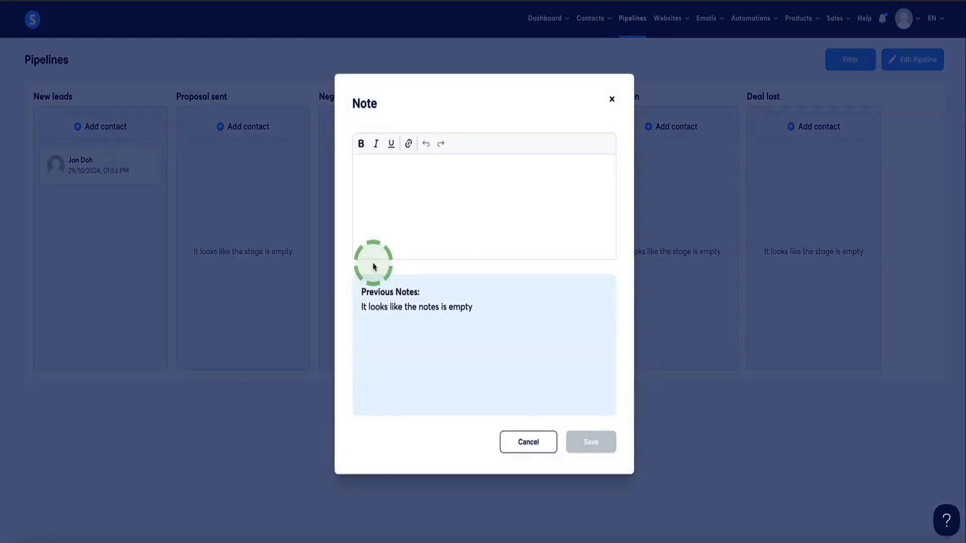
pyautogui.click(387, 185)
pyautogui.write('Called on Friday 10th March, no answer. Call again on the 12th.')
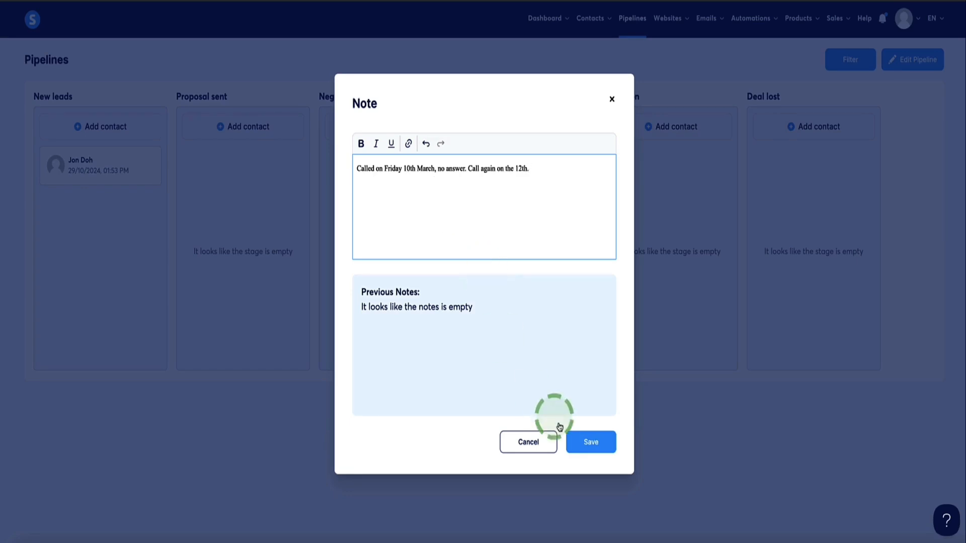
pyautogui.click(578, 442)
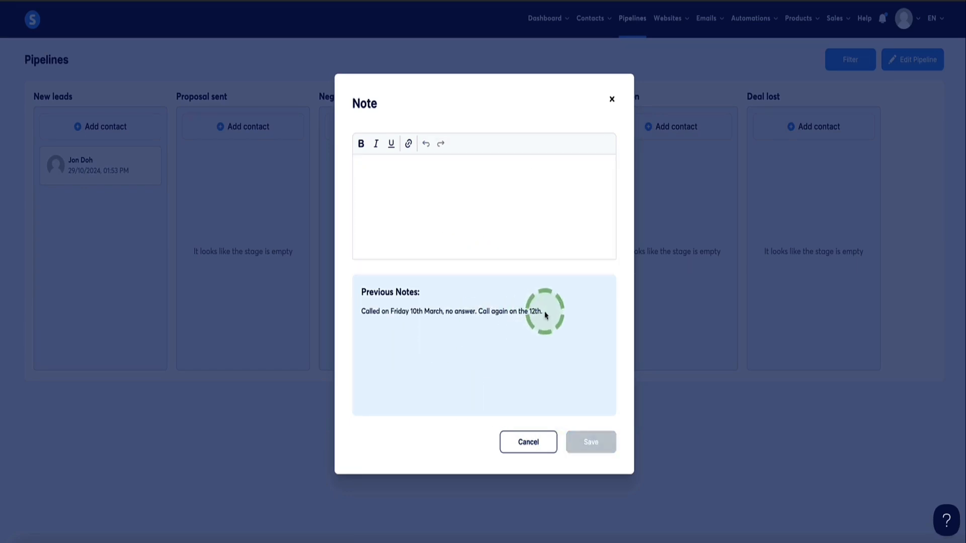
# Review the text of the contact's saved note and close the notes.
pyautogui.moveTo(543, 313); pyautogui.dragTo(366, 312)
pyautogui.click(561, 321)
pyautogui.moveTo(543, 312); pyautogui.dragTo(484, 313)
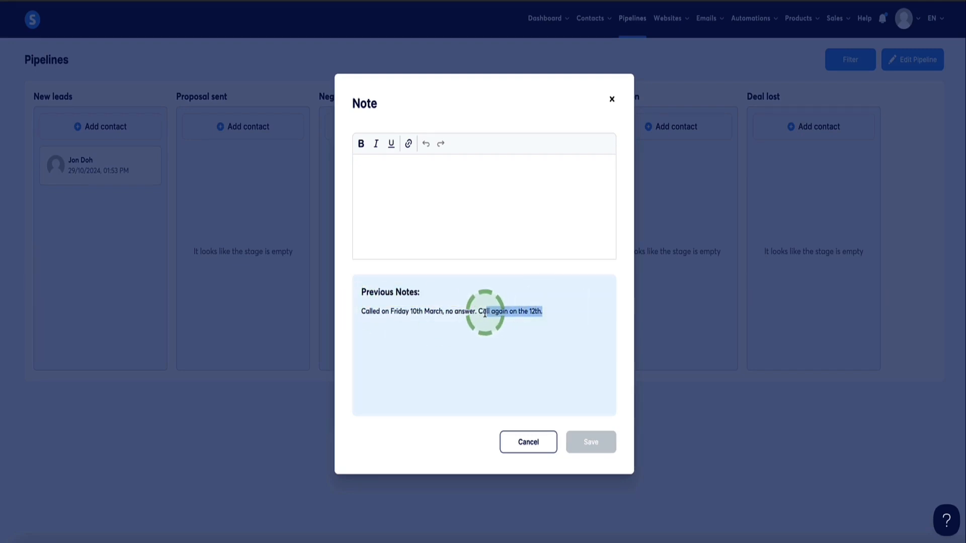
pyautogui.click(611, 99)
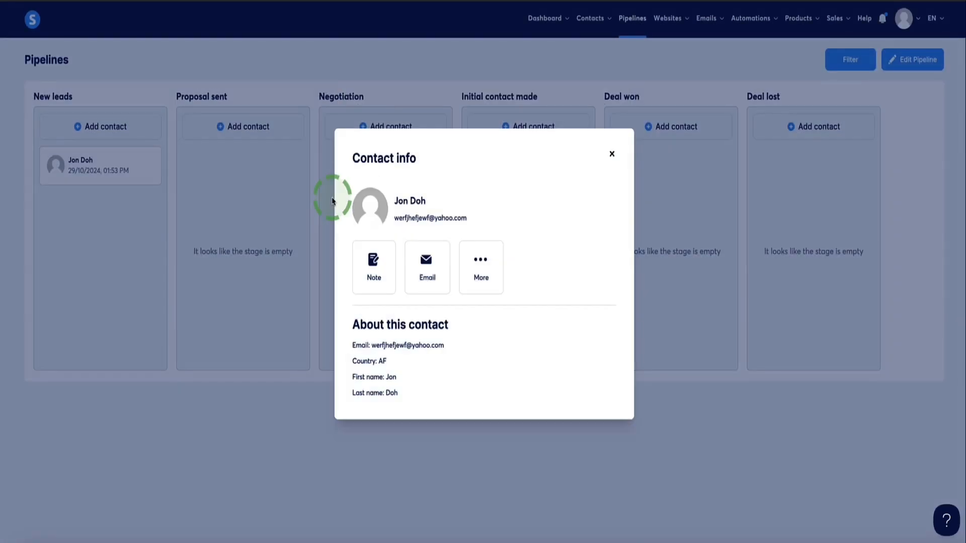
# Try the contact's email option, and open the full contact profile to examine its fields and tags.
pyautogui.click(426, 258)
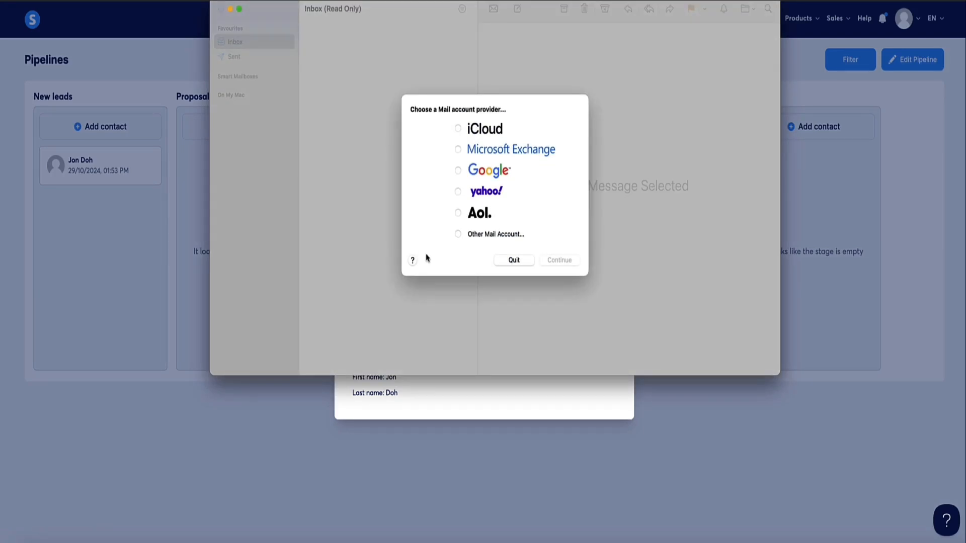
pyautogui.click(476, 268)
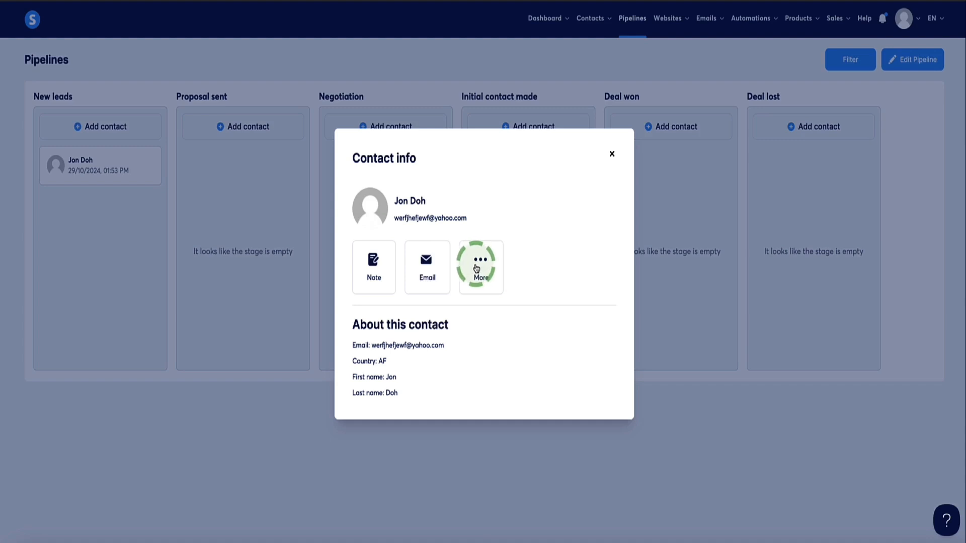
pyautogui.click(475, 306)
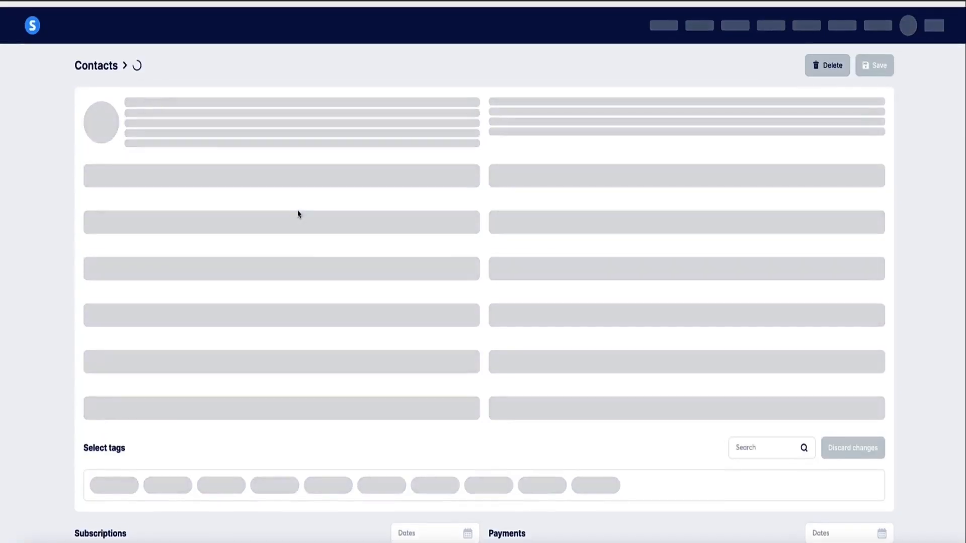
pyautogui.scroll(-5, 263, 201)
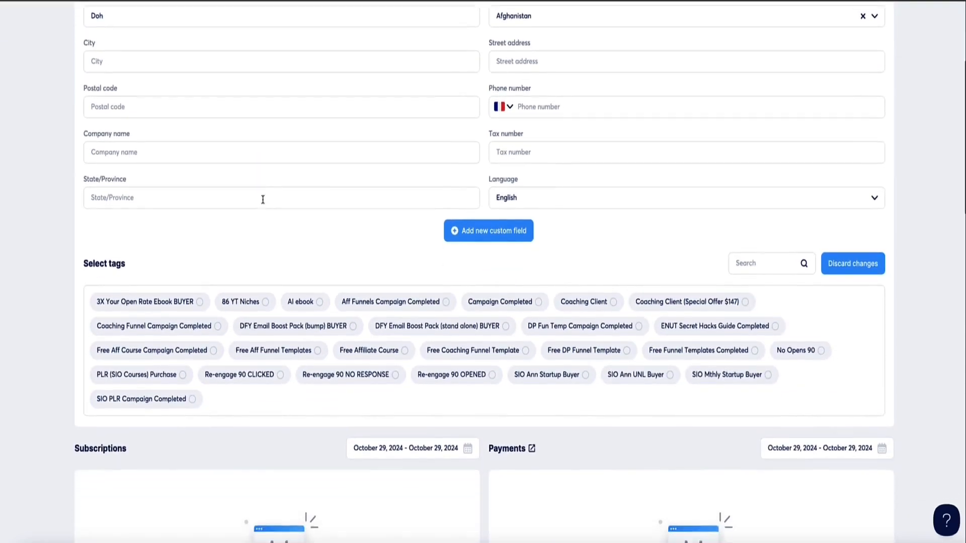
# Examine the contact profile's subscriptions, payments, email history, campaigns, surveys, tag history, communities, courses, automation tasks and workflows.
pyautogui.scroll(-4, 179, 312)
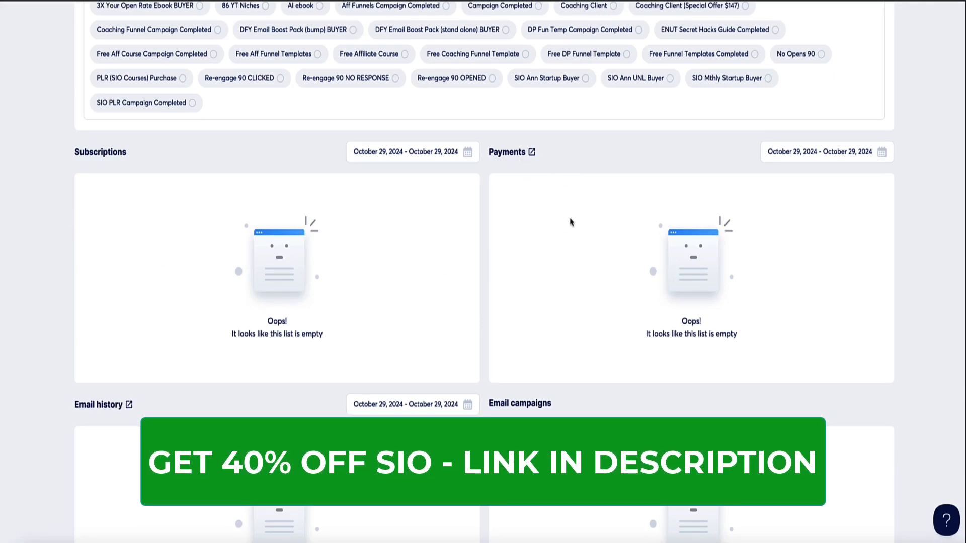
pyautogui.scroll(-6, 570, 222)
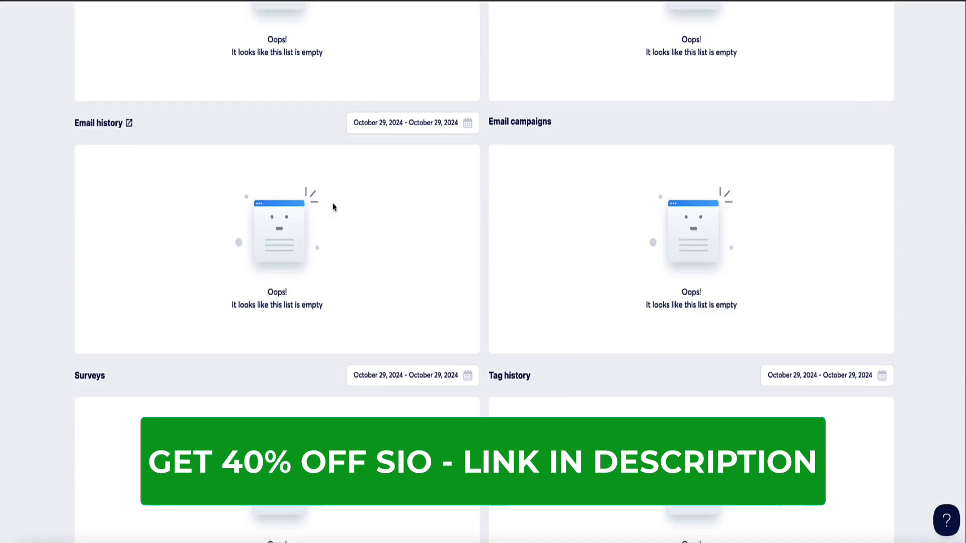
pyautogui.scroll(-9, 233, 215)
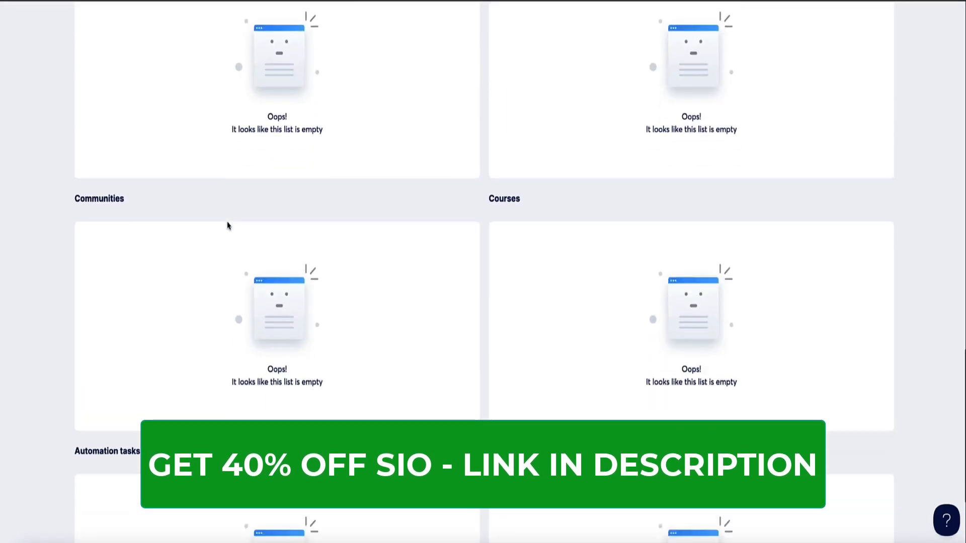
pyautogui.scroll(-3, 229, 224)
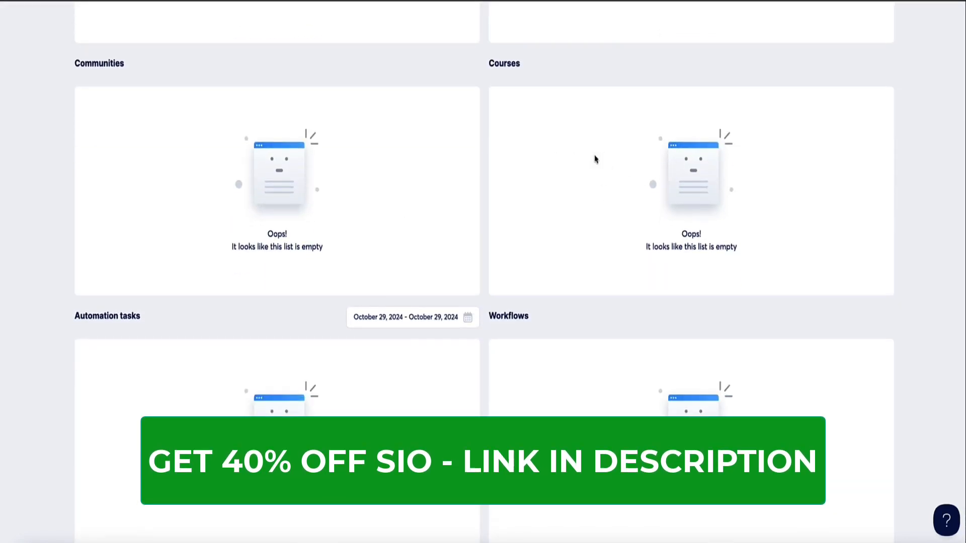
pyautogui.scroll(20, 204, 169)
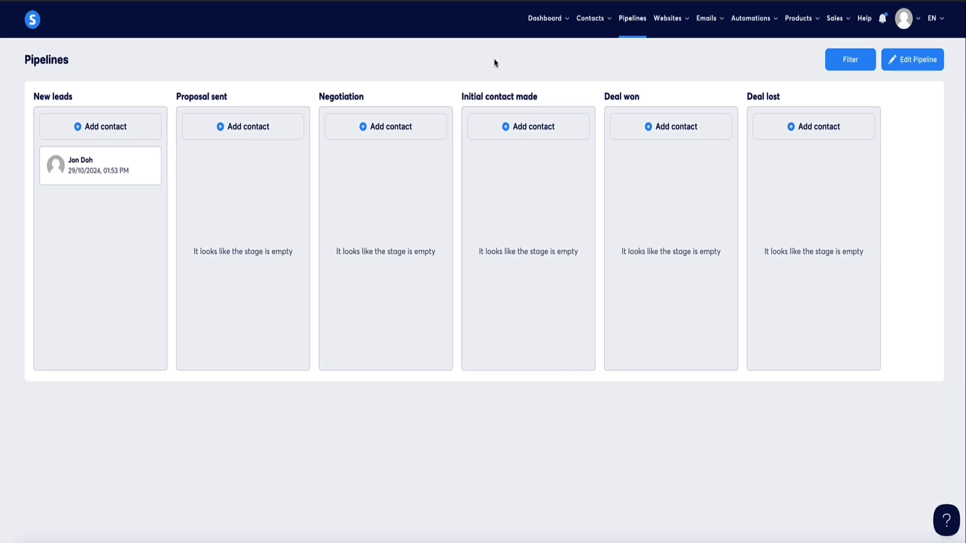
# List 50 funnels per page, open Test sales funnel, and preview its live opt-in page.
pyautogui.moveTo(681, 28)
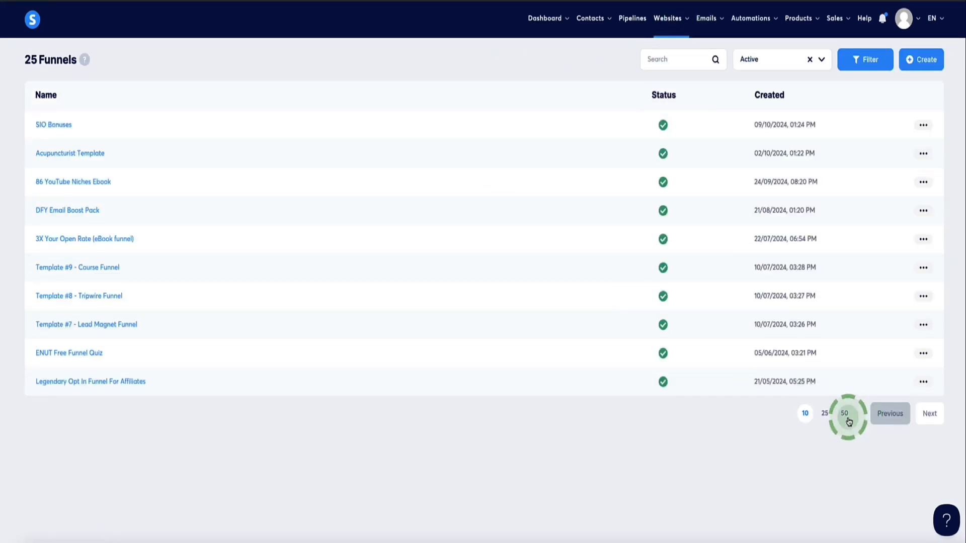
pyautogui.click(844, 416)
pyautogui.scroll(-3, 216, 207)
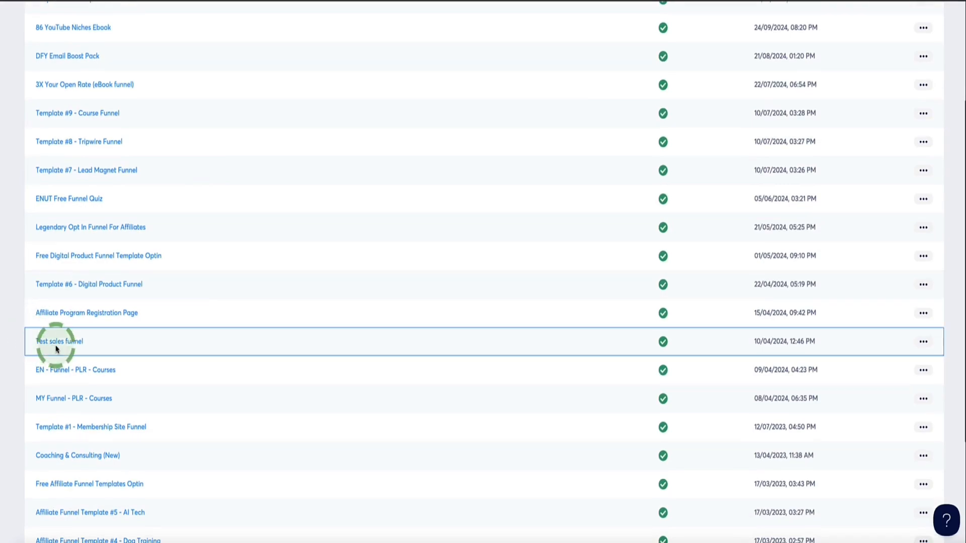
pyautogui.click(55, 345)
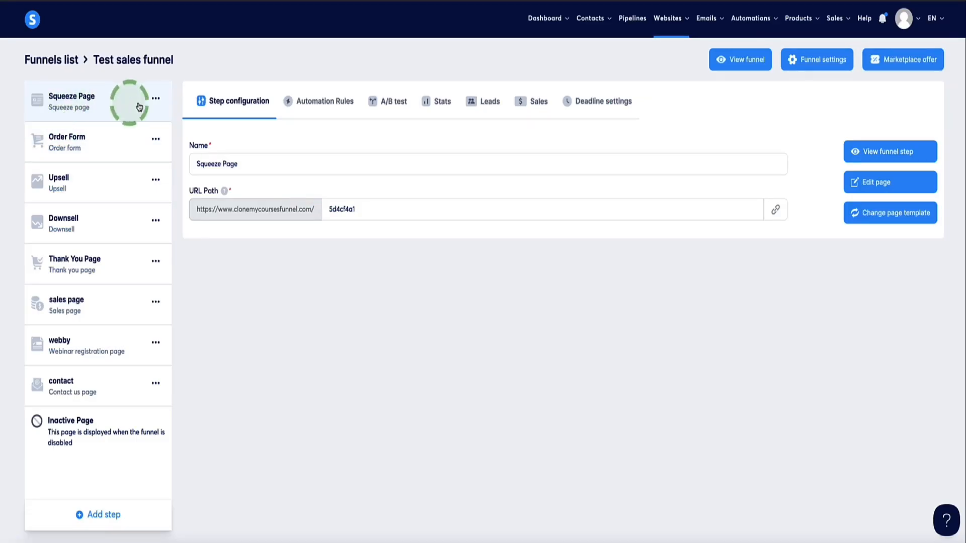
pyautogui.click(742, 61)
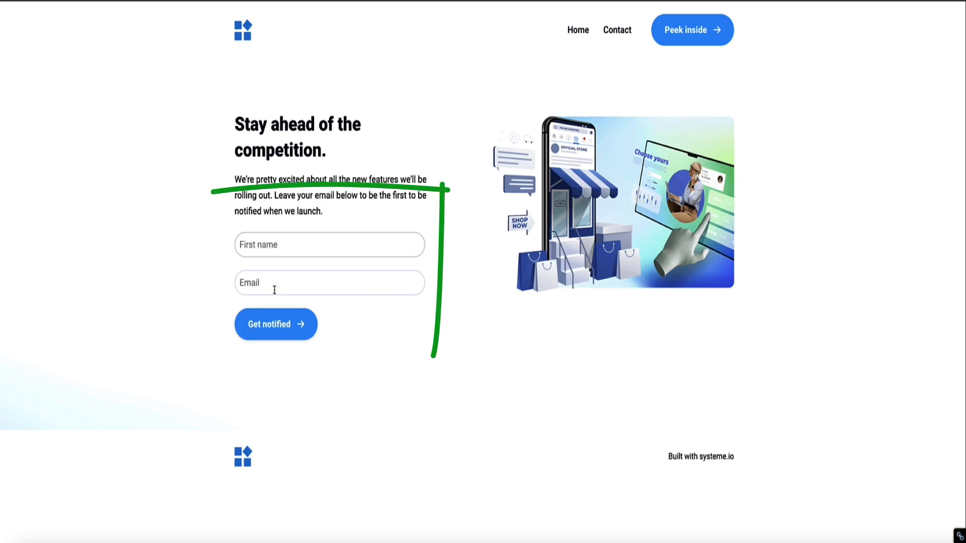
pyautogui.click(564, 172)
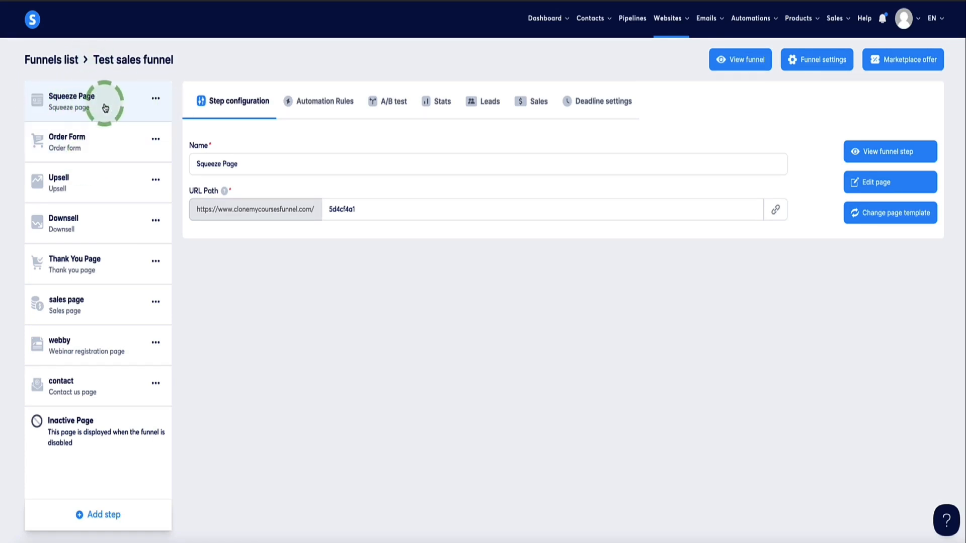
# Start an automation rule on the funnel's Squeeze Page with the Funnel step form subscribed trigger.
pyautogui.click(328, 101)
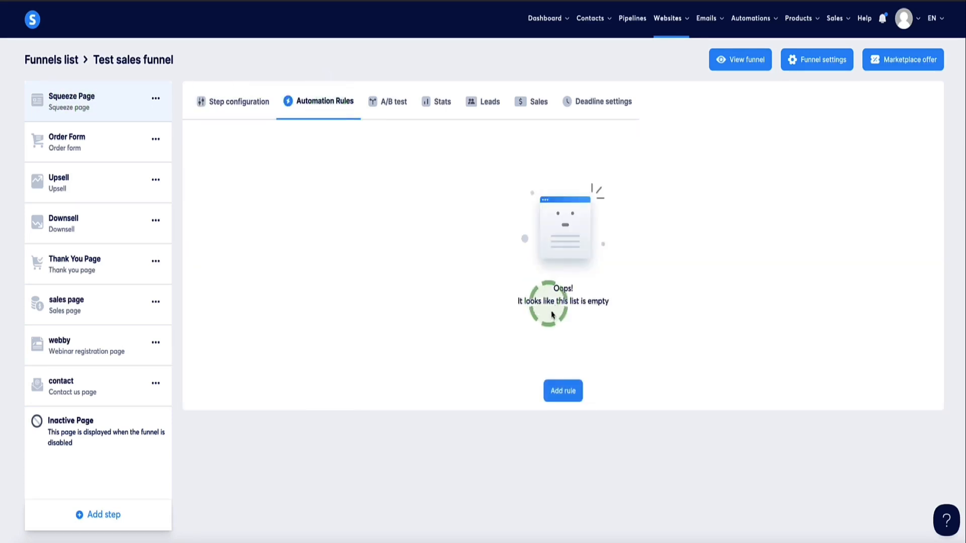
pyautogui.click(573, 391)
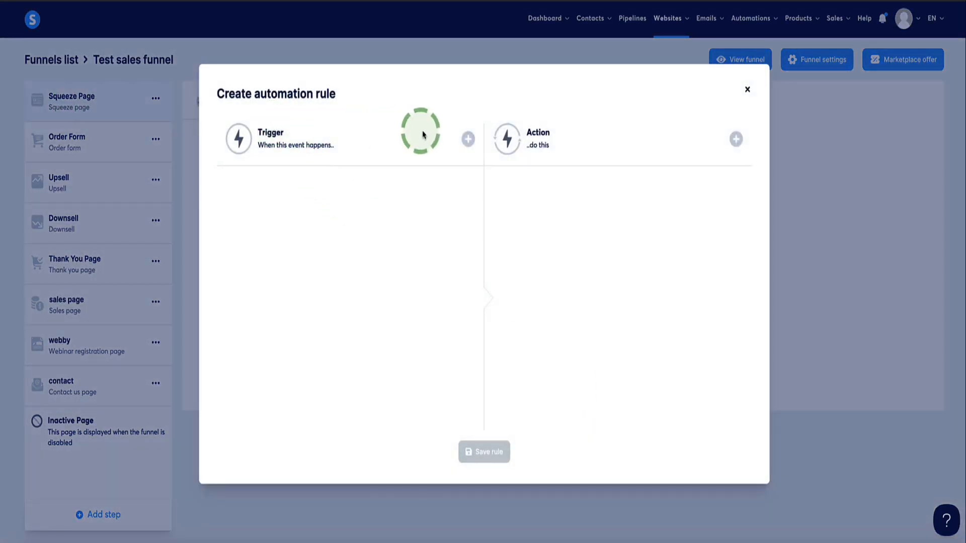
pyautogui.click(468, 140)
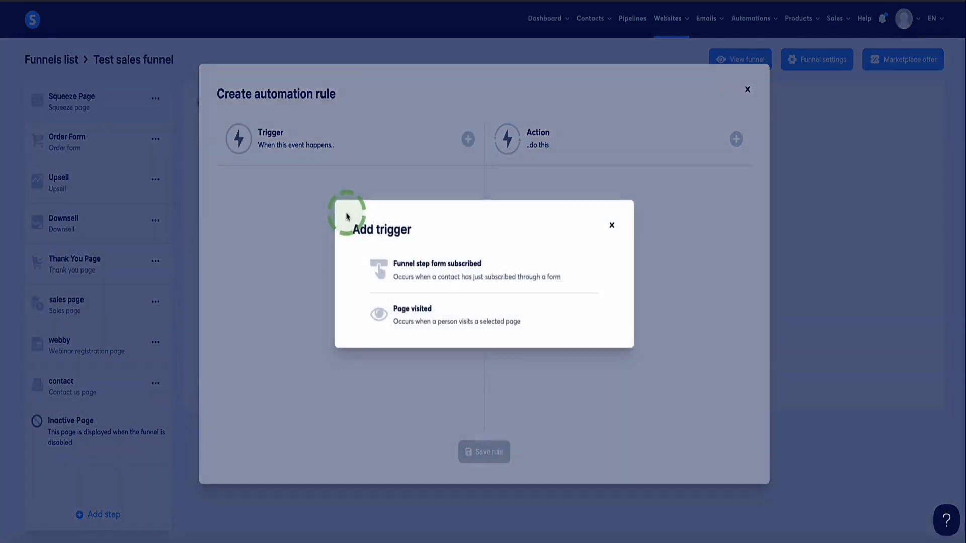
pyautogui.click(411, 272)
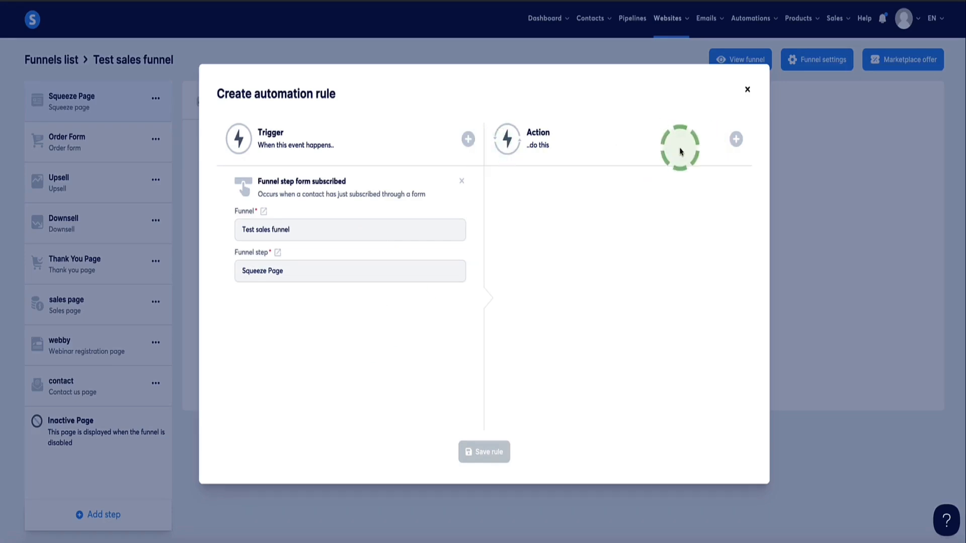
# Give the rule an Add to a pipeline stage action for the New leads stage and save the rule.
pyautogui.click(736, 139)
pyautogui.scroll(-3, 506, 198)
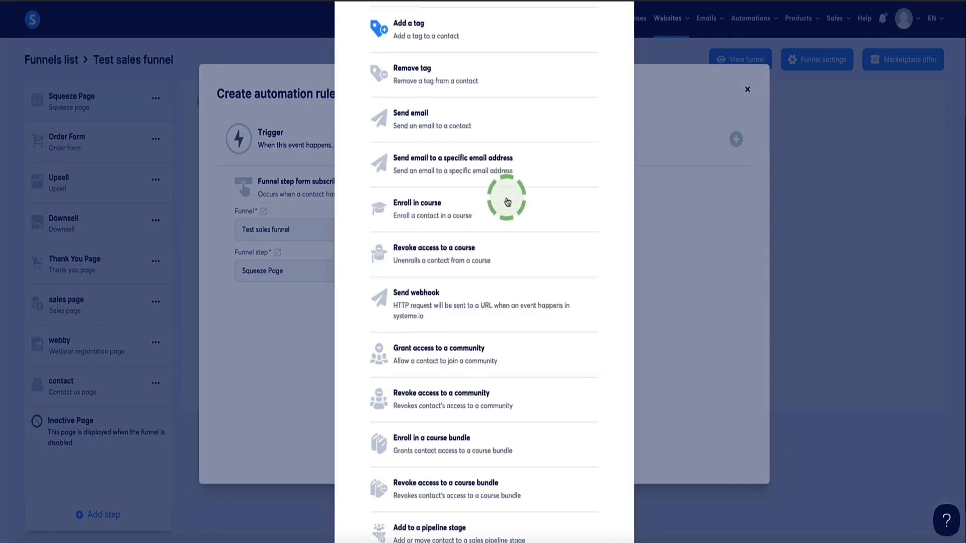
pyautogui.scroll(-1, 507, 202)
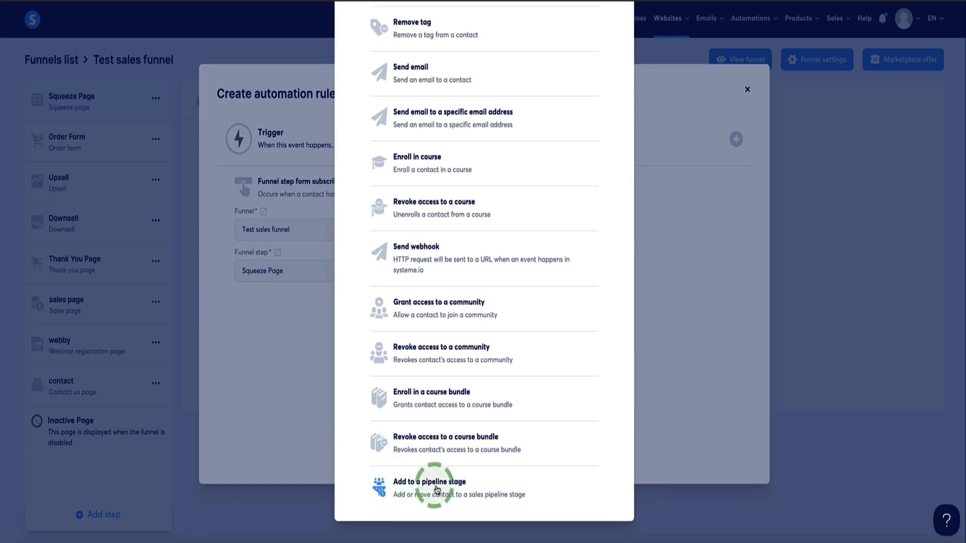
pyautogui.click(457, 485)
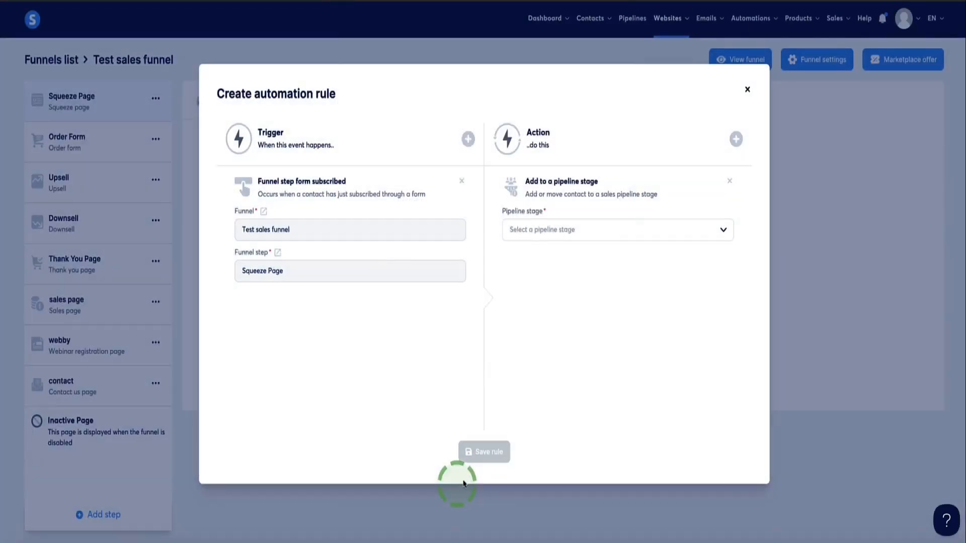
pyautogui.click(724, 229)
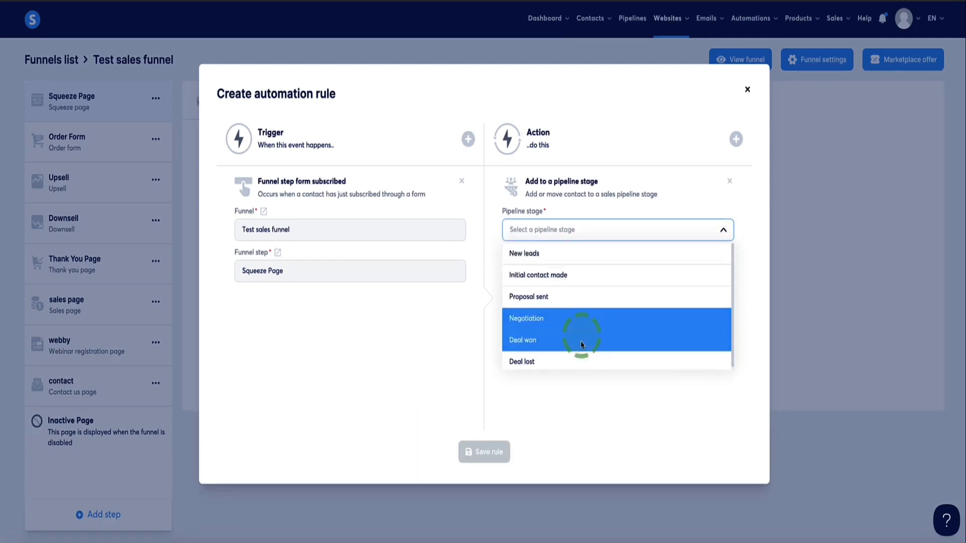
pyautogui.click(537, 261)
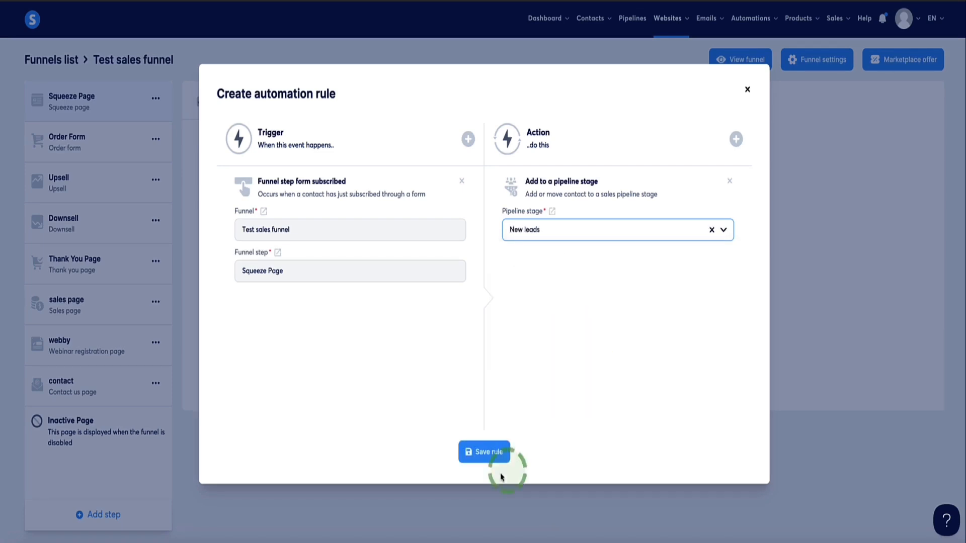
pyautogui.click(489, 455)
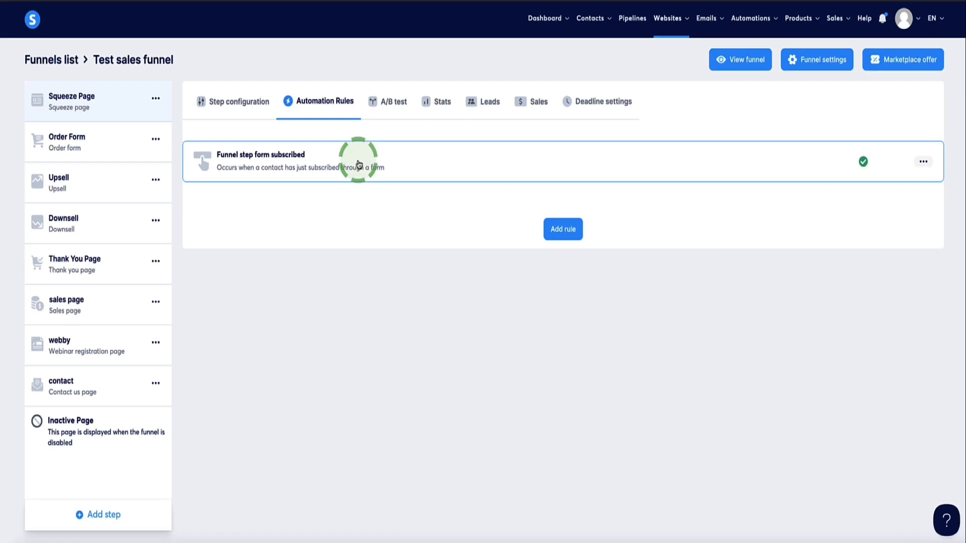
# Open the Squeeze Page's Funnel step form subscribed rule for editing.
pyautogui.click(923, 162)
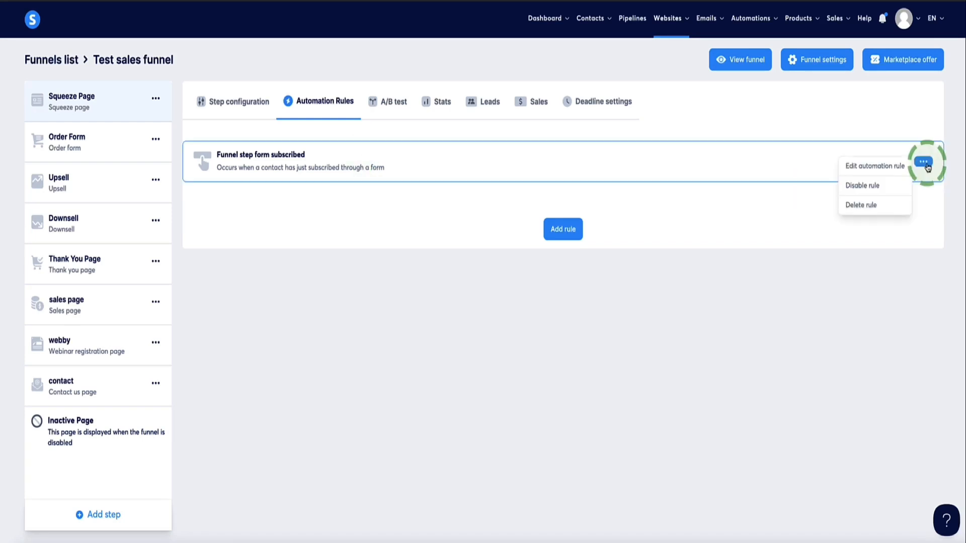
pyautogui.click(876, 167)
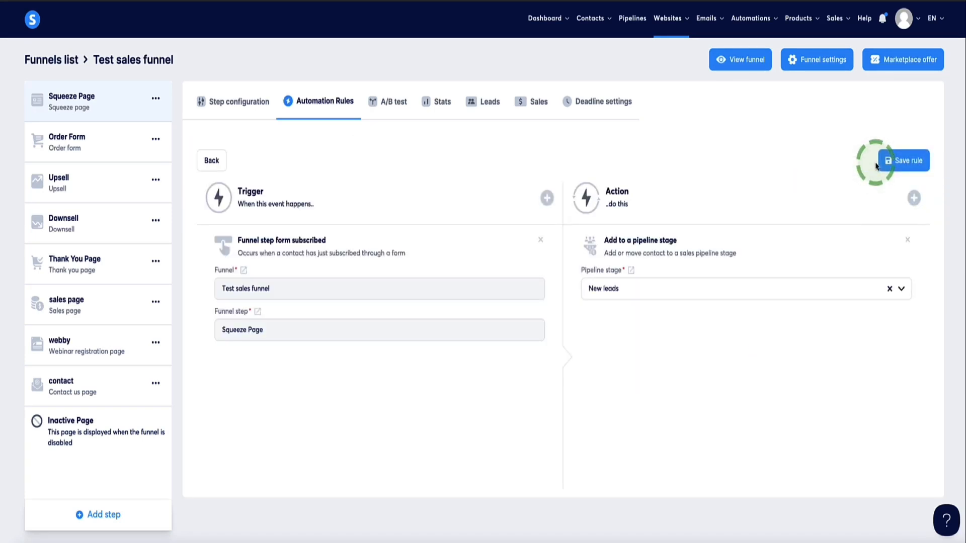
# Try adding a Send email action to the automation rule.
pyautogui.click(914, 197)
pyautogui.scroll(-3, 408, 191)
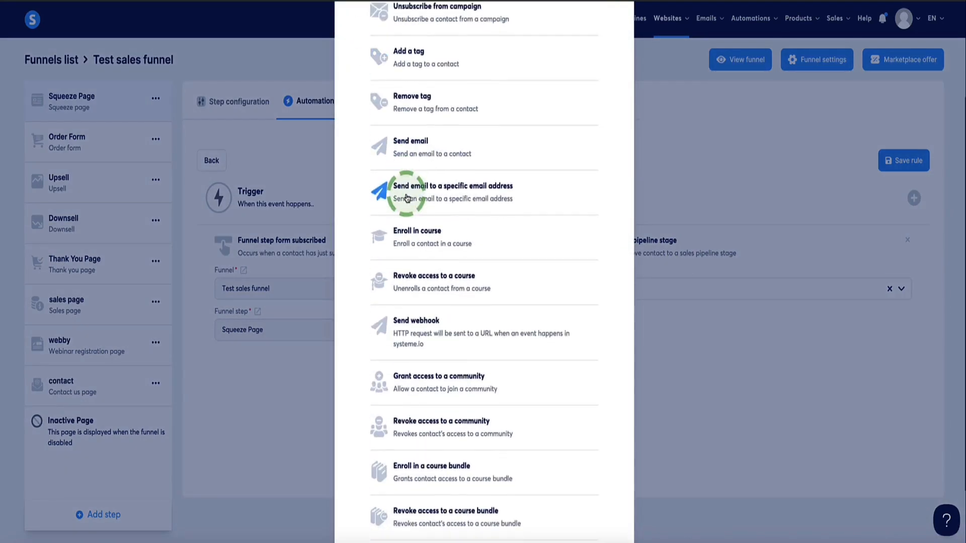
pyautogui.click(403, 151)
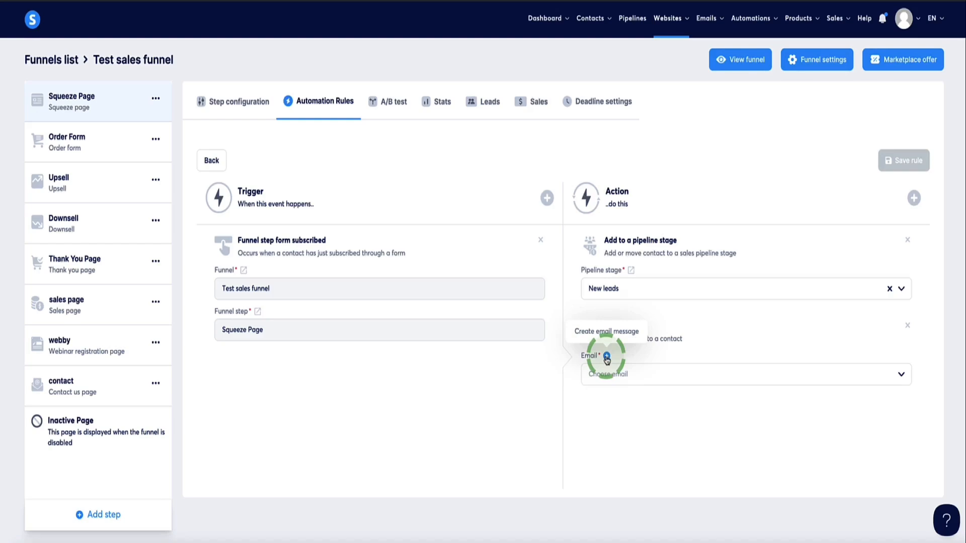
# Examine the blank email message form for the Send email action, close it, and remove the action from the rule.
pyautogui.click(607, 357)
pyautogui.scroll(-8, 382, 265)
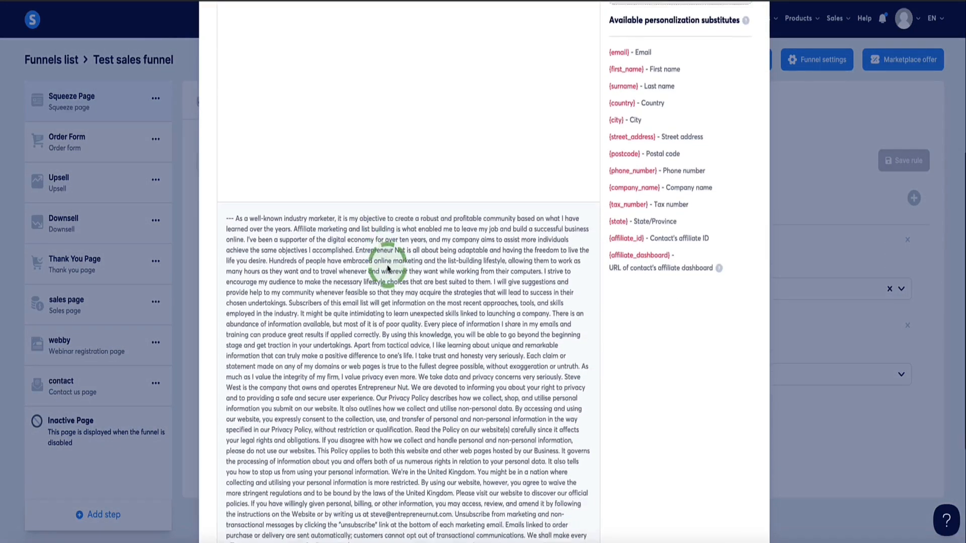
pyautogui.scroll(-4, 388, 269)
pyautogui.scroll(10, 390, 263)
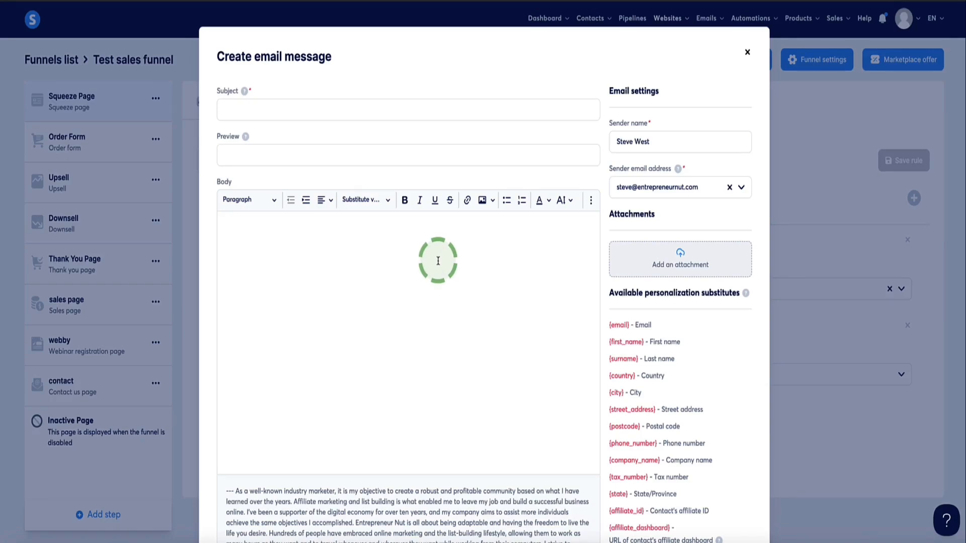
pyautogui.scroll(-10, 438, 261)
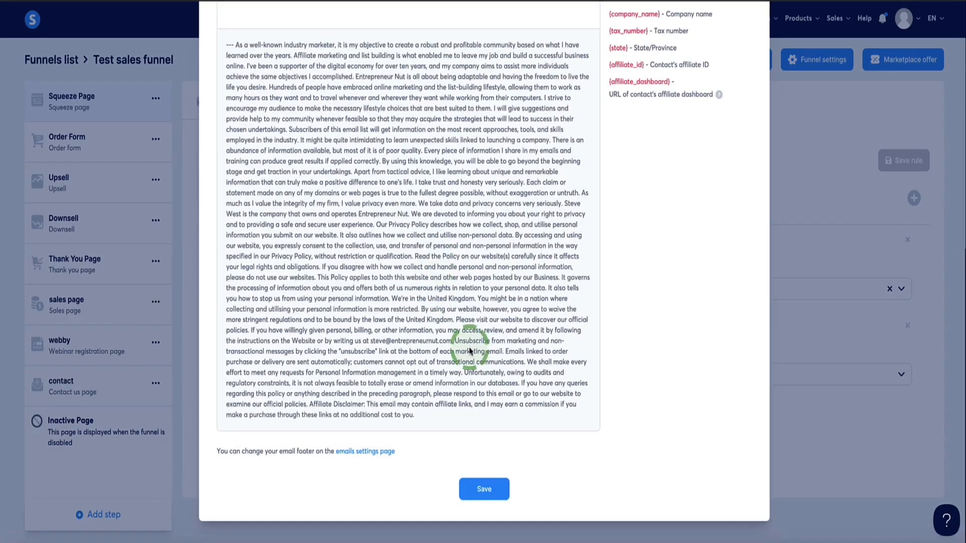
pyautogui.click(487, 494)
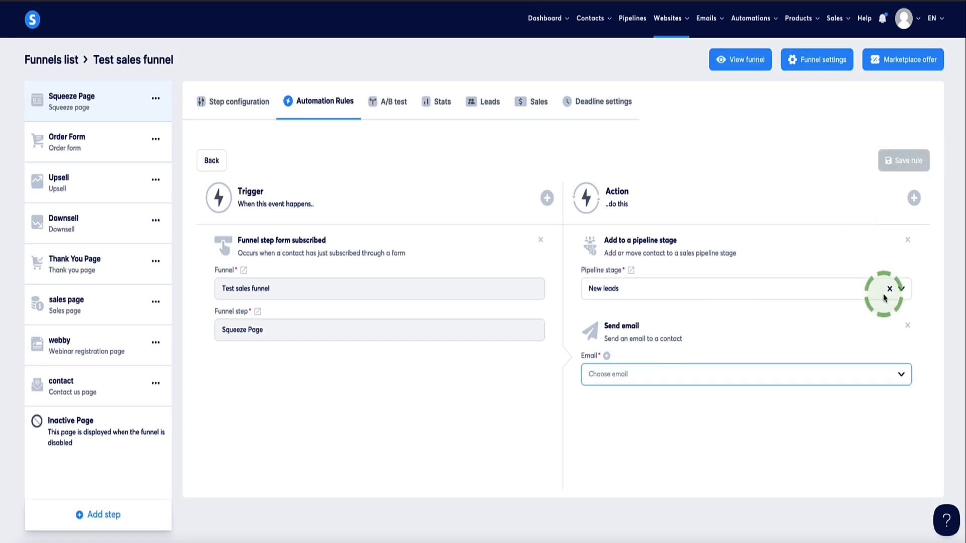
pyautogui.click(907, 326)
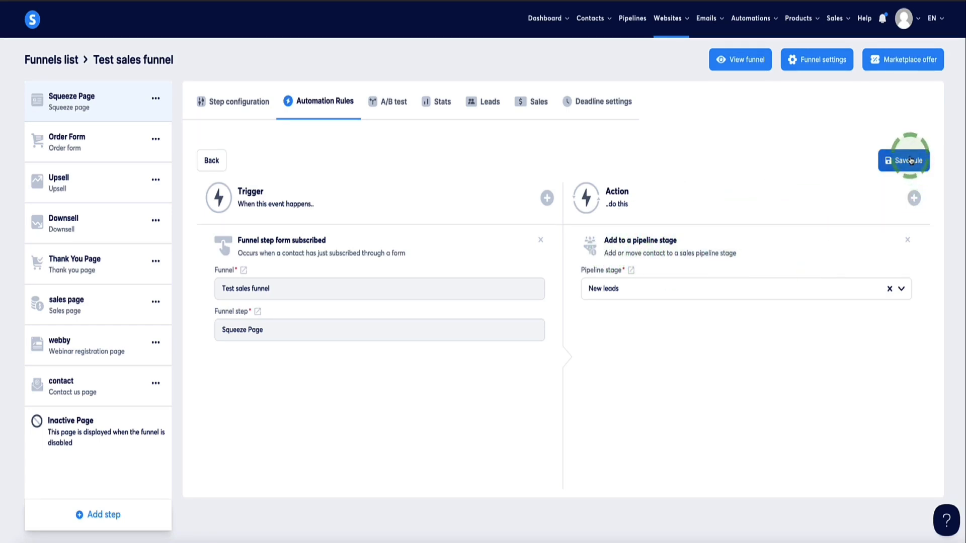
# Add a Subscribe to campaign action for the Free Affiliate Funnel Templates campaign and save the rule.
pyautogui.click(914, 198)
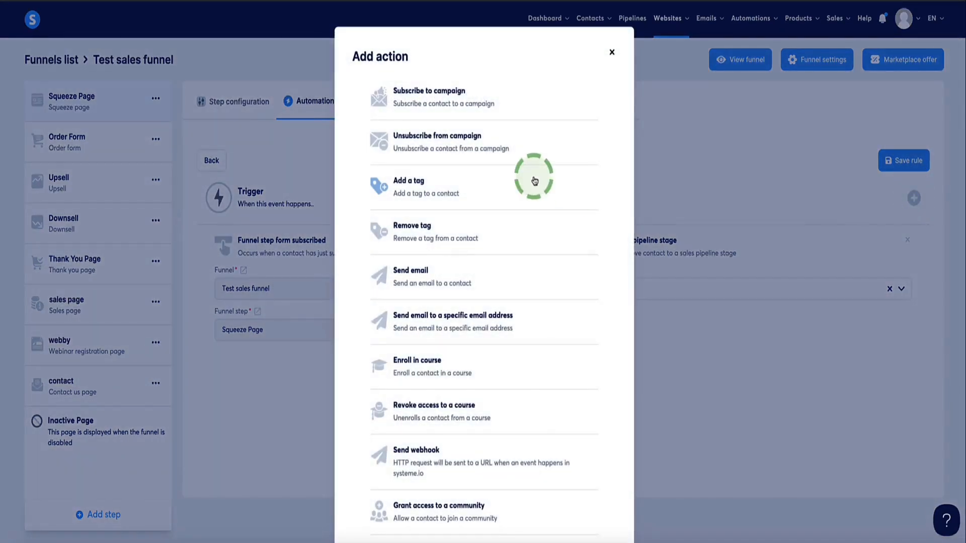
pyautogui.click(409, 92)
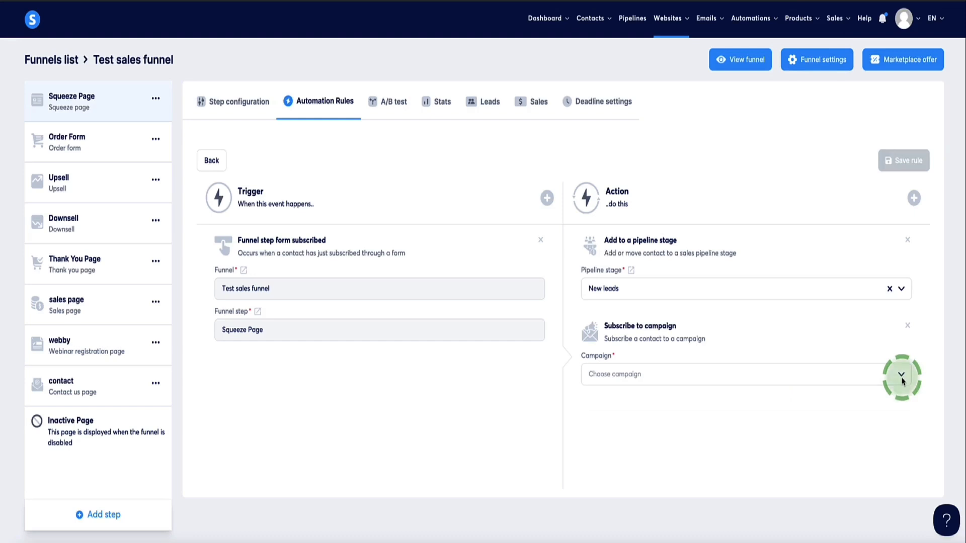
pyautogui.click(901, 374)
pyautogui.scroll(-2, 732, 425)
pyautogui.click(702, 418)
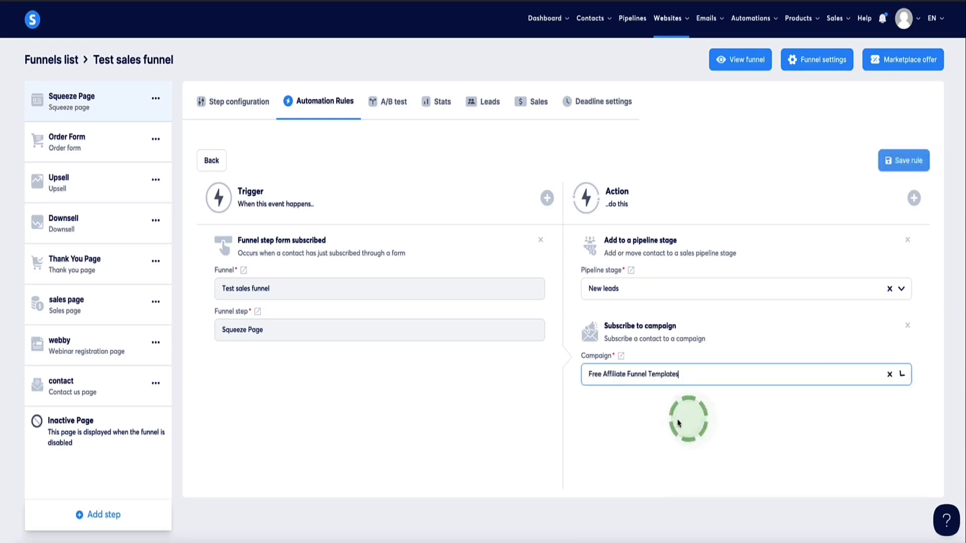
pyautogui.click(904, 160)
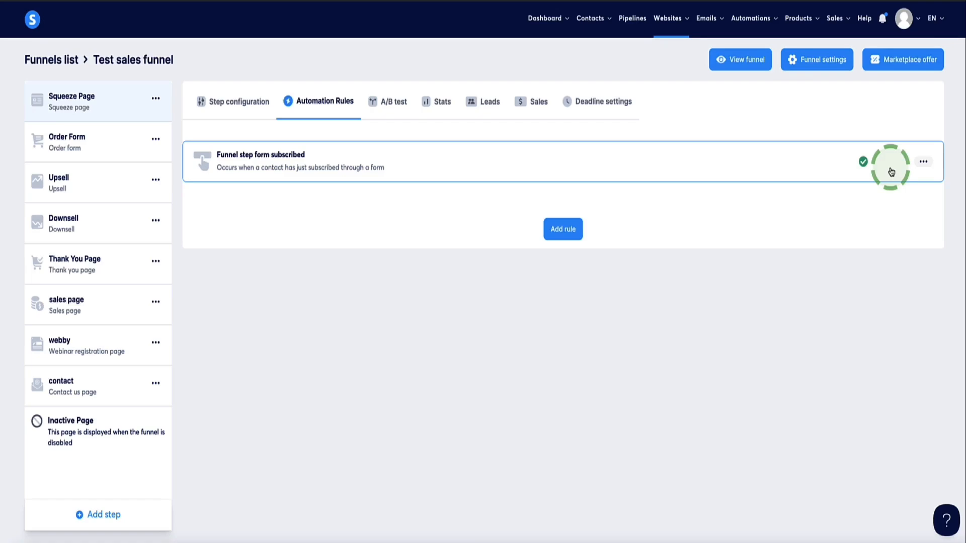
# Start an automation rule for the Test sales funnel's Order Form step with a New sale trigger.
pyautogui.click(730, 55)
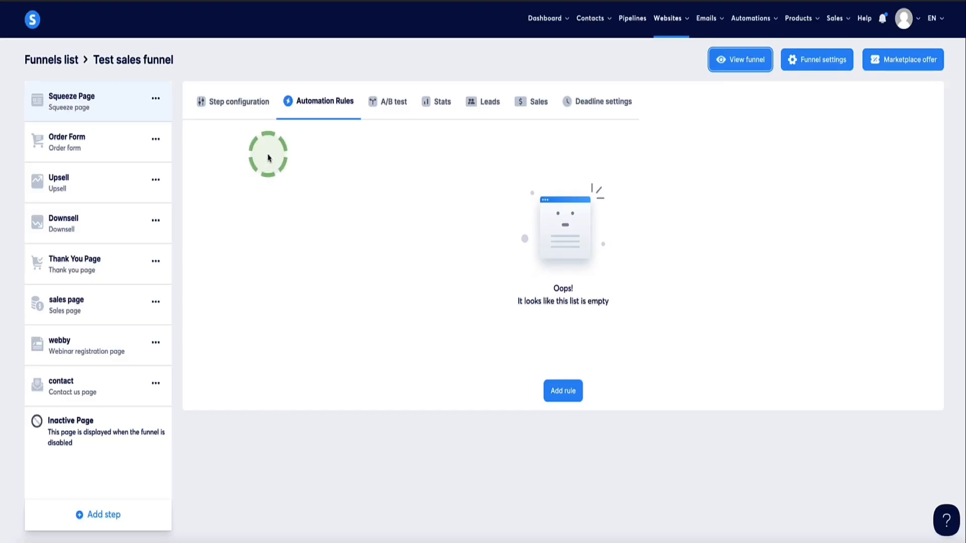
pyautogui.click(78, 146)
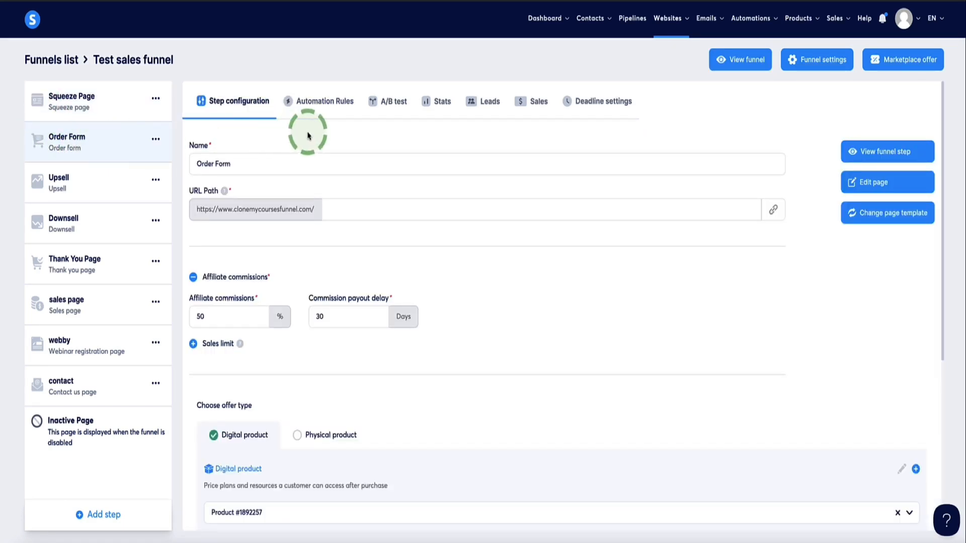
pyautogui.click(317, 100)
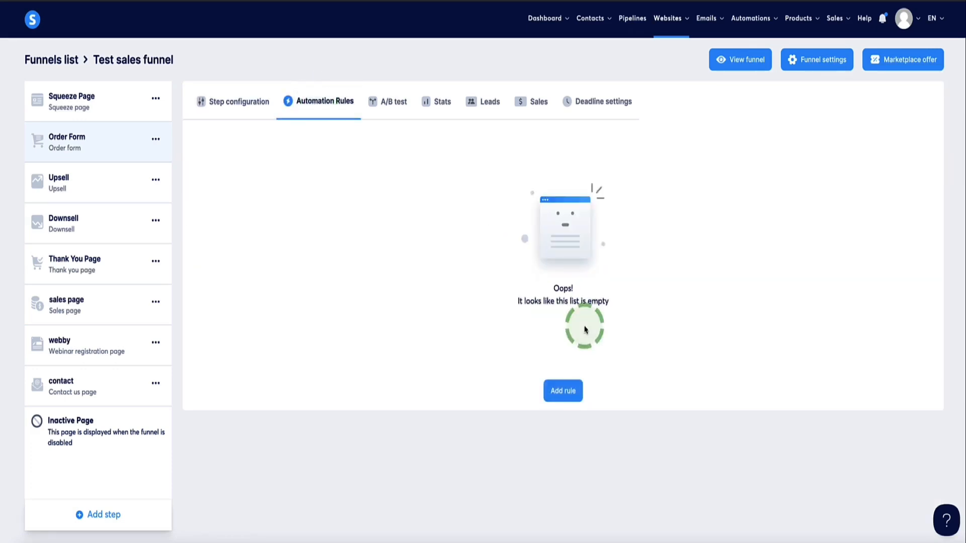
pyautogui.click(562, 390)
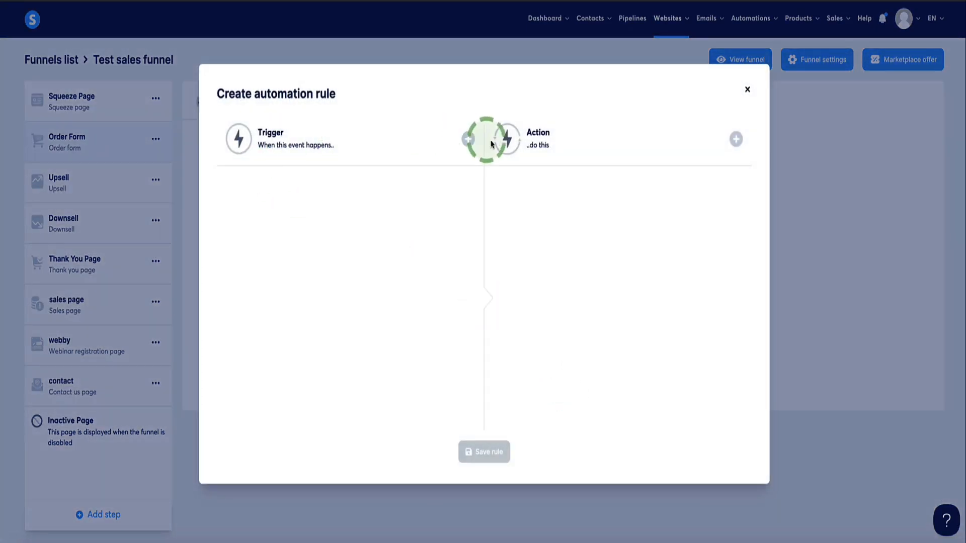
pyautogui.click(469, 140)
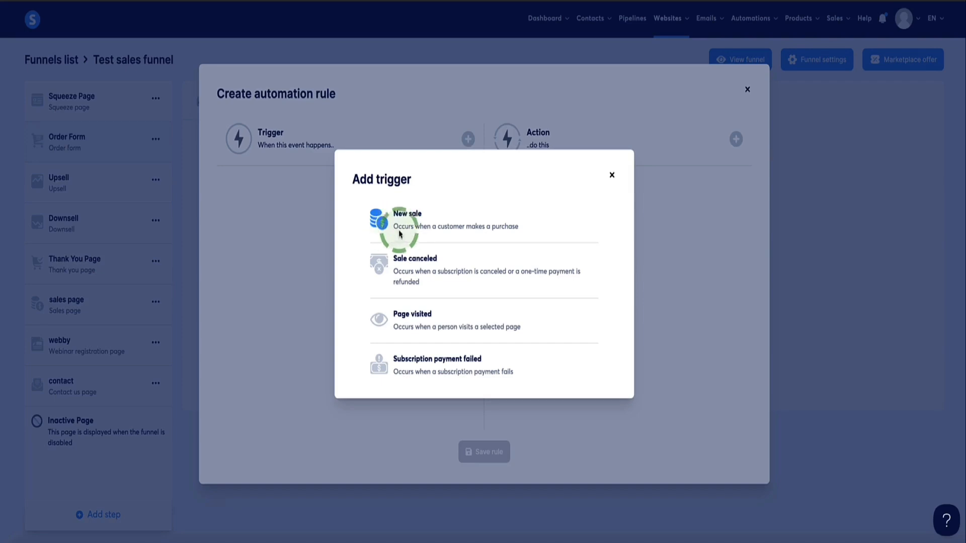
pyautogui.click(401, 216)
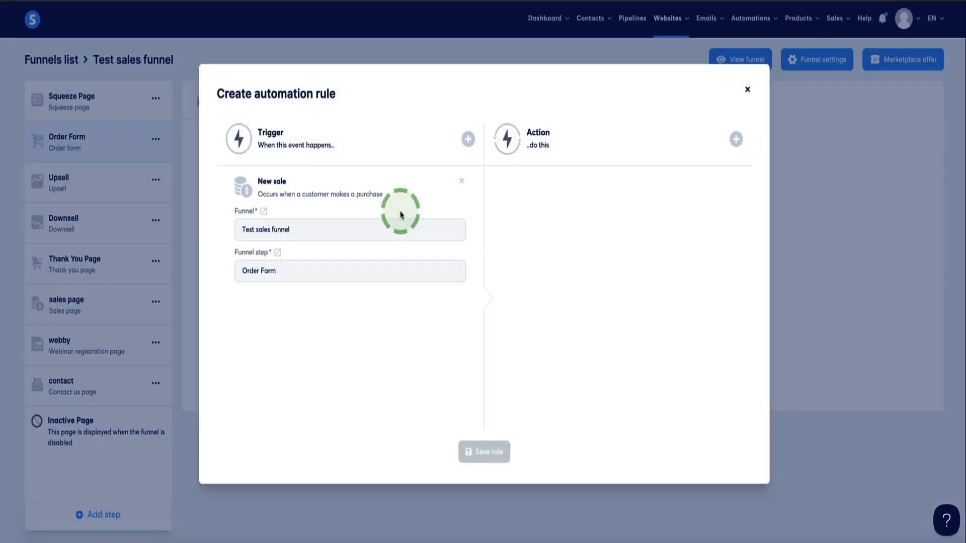
# Add an Add to a pipeline stage action to the Order Form rule and review the other available actions.
pyautogui.click(736, 142)
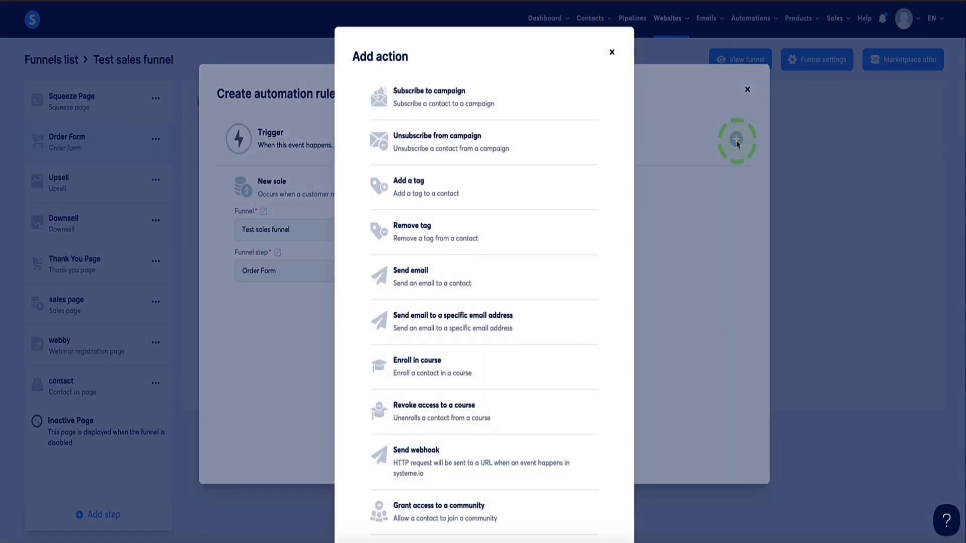
pyautogui.scroll(-5, 518, 232)
pyautogui.click(433, 488)
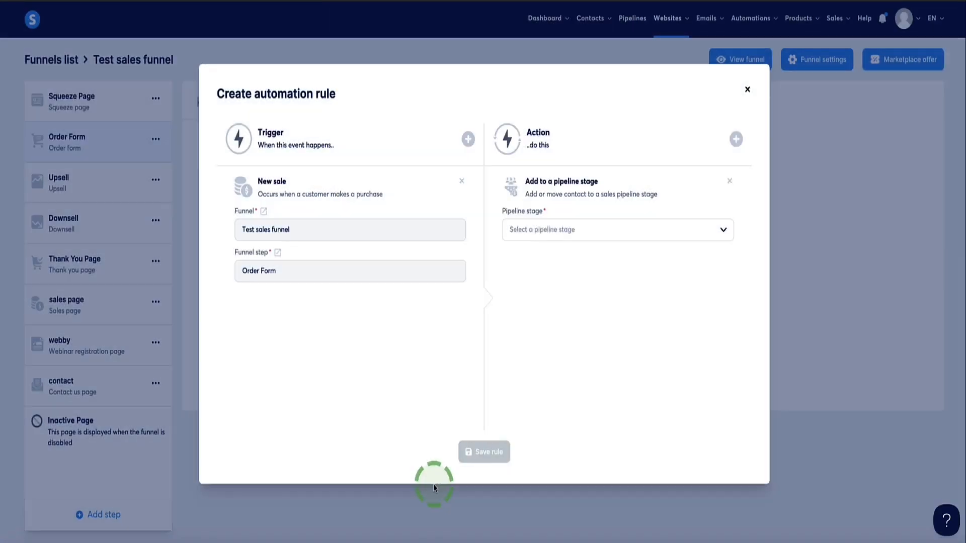
pyautogui.click(736, 138)
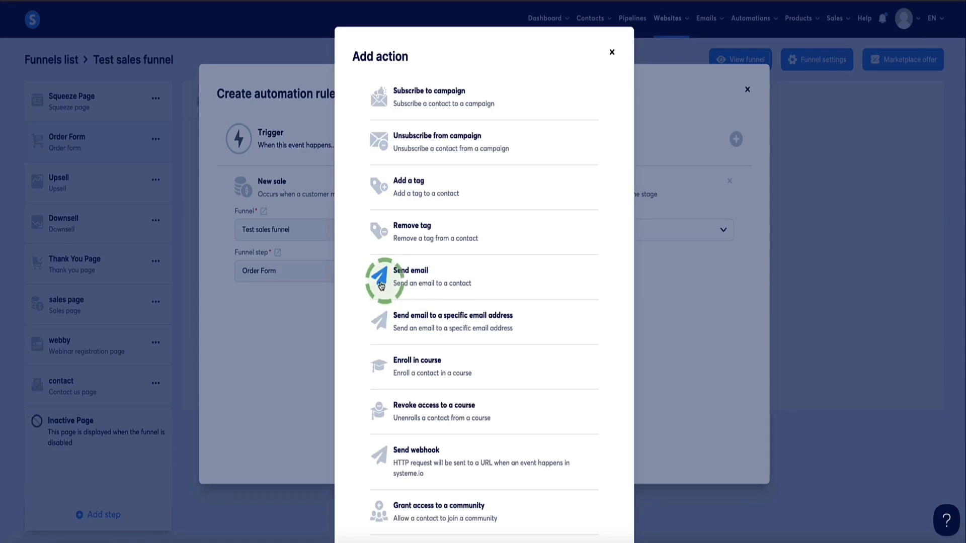
pyautogui.scroll(-3, 362, 215)
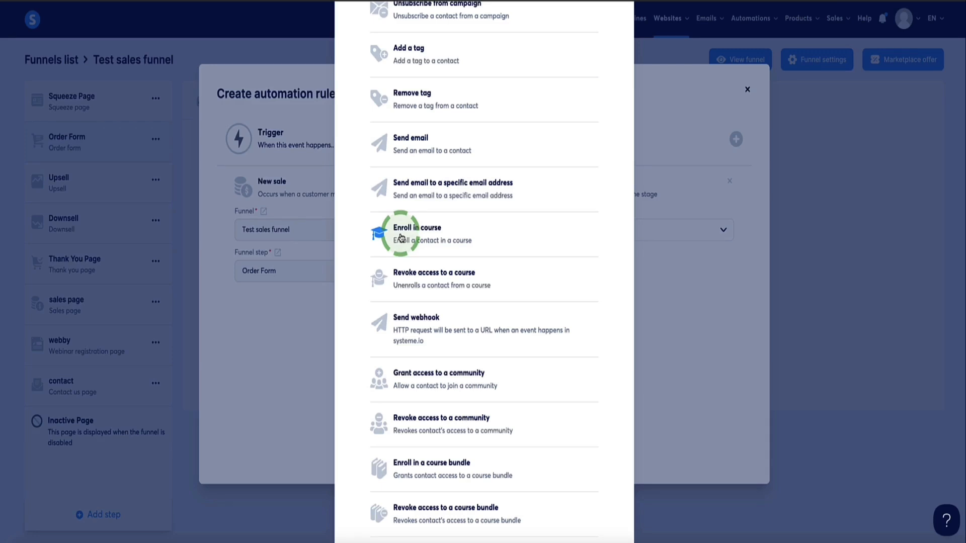
pyautogui.scroll(-2, 401, 237)
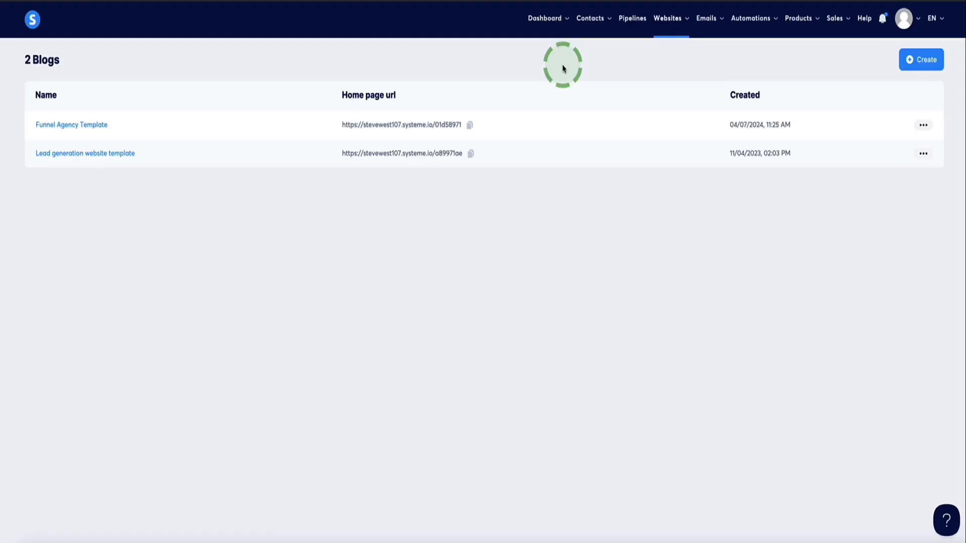
# Go to the blogs list and open the posts of the Funnel Agency Template blog.
pyautogui.click(680, 23)
pyautogui.click(667, 61)
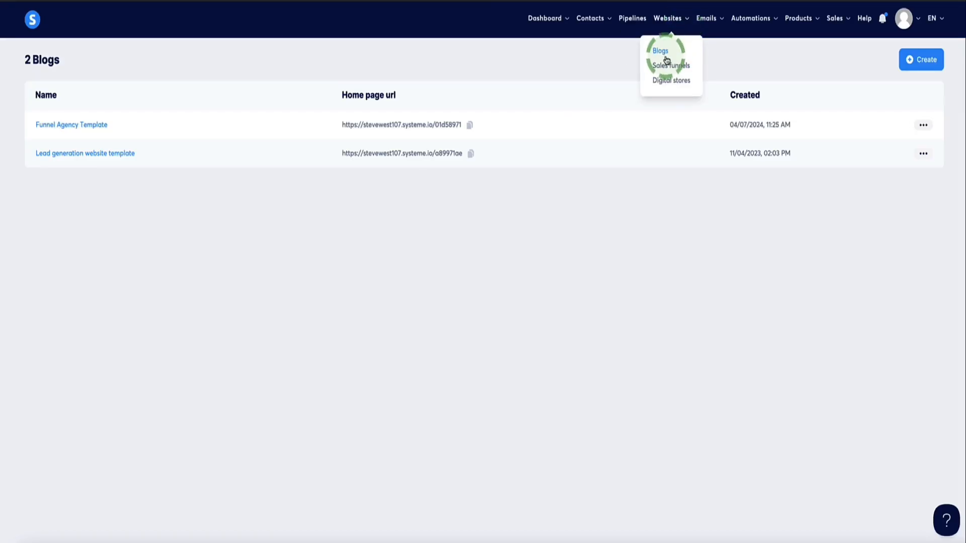
pyautogui.click(56, 126)
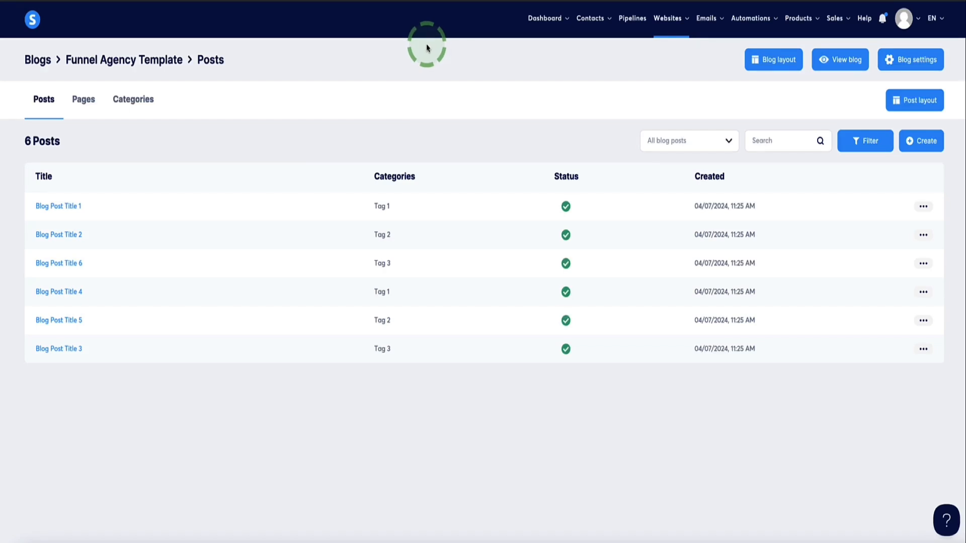
# Create a new general automation rule with a Blog form subscribed trigger.
pyautogui.moveTo(748, 23)
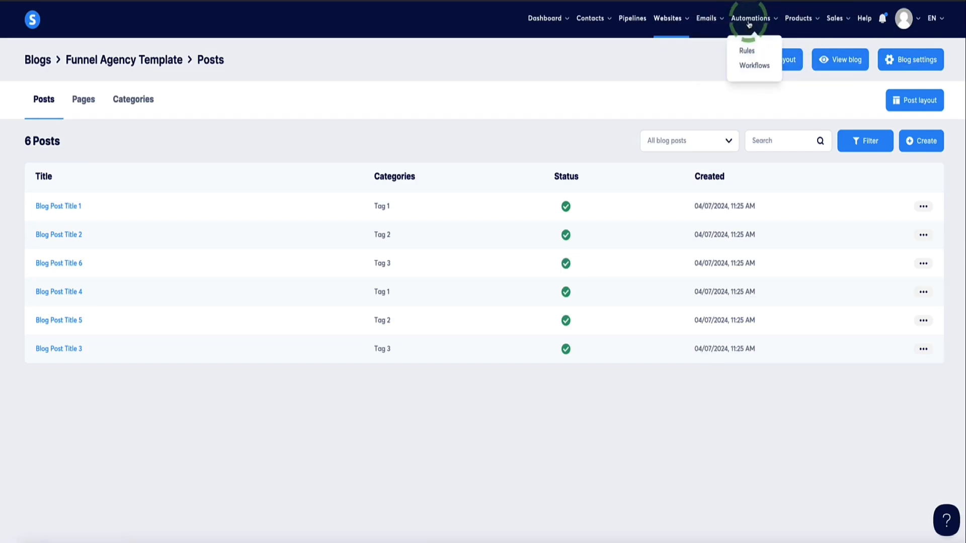
pyautogui.click(746, 50)
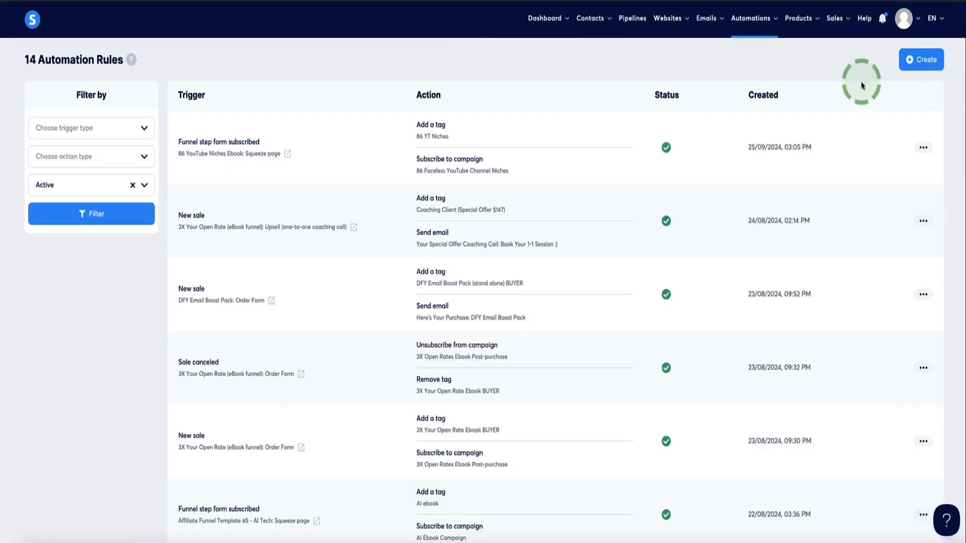
pyautogui.click(921, 60)
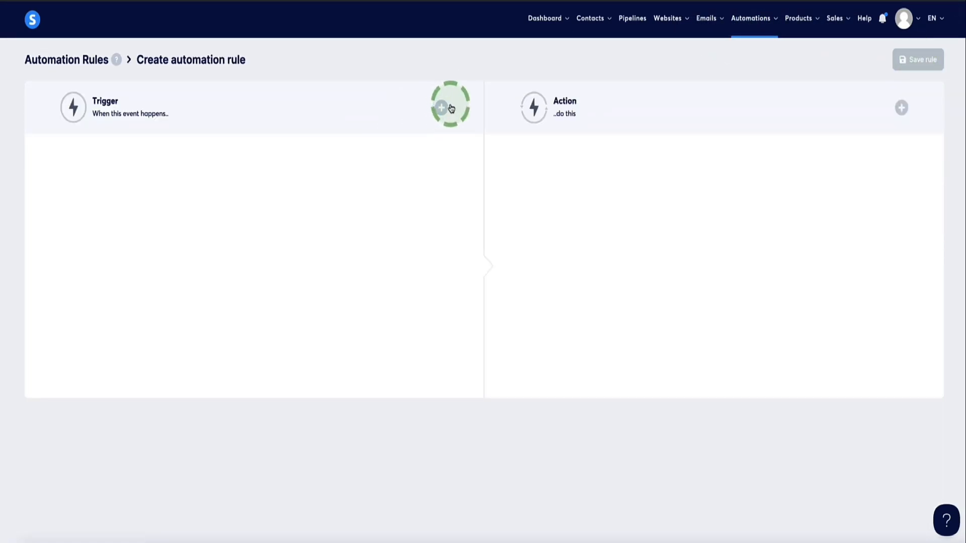
pyautogui.click(451, 108)
pyautogui.scroll(-3, 365, 125)
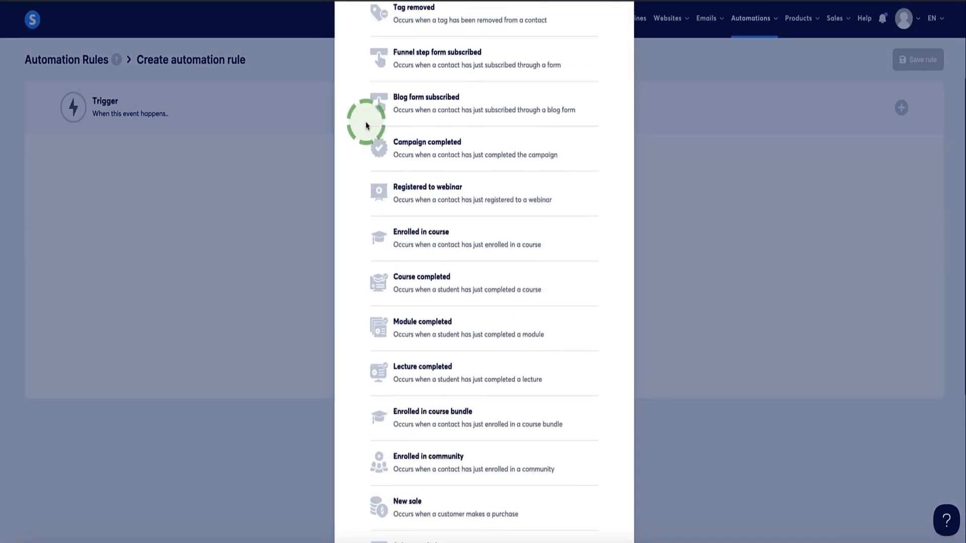
pyautogui.scroll(-3, 365, 125)
pyautogui.scroll(6, 364, 127)
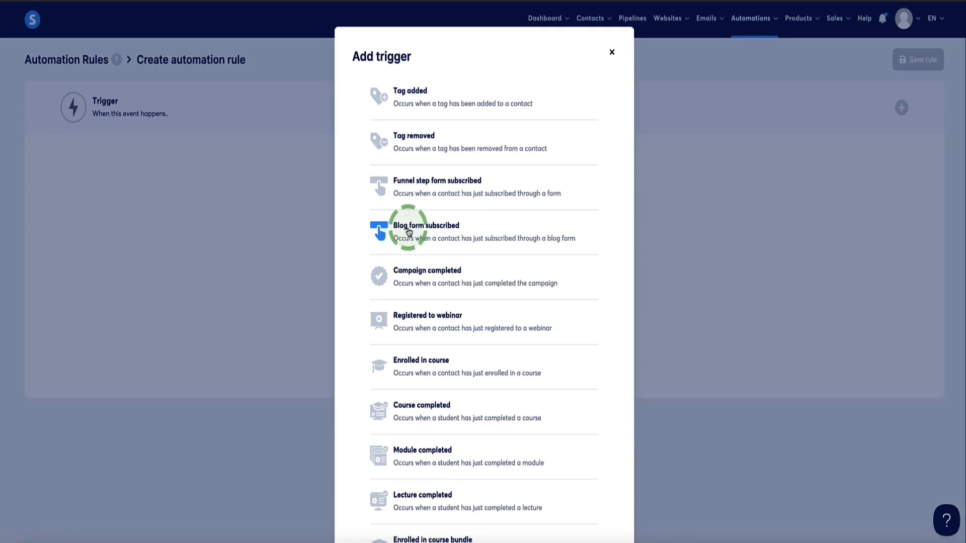
pyautogui.click(457, 231)
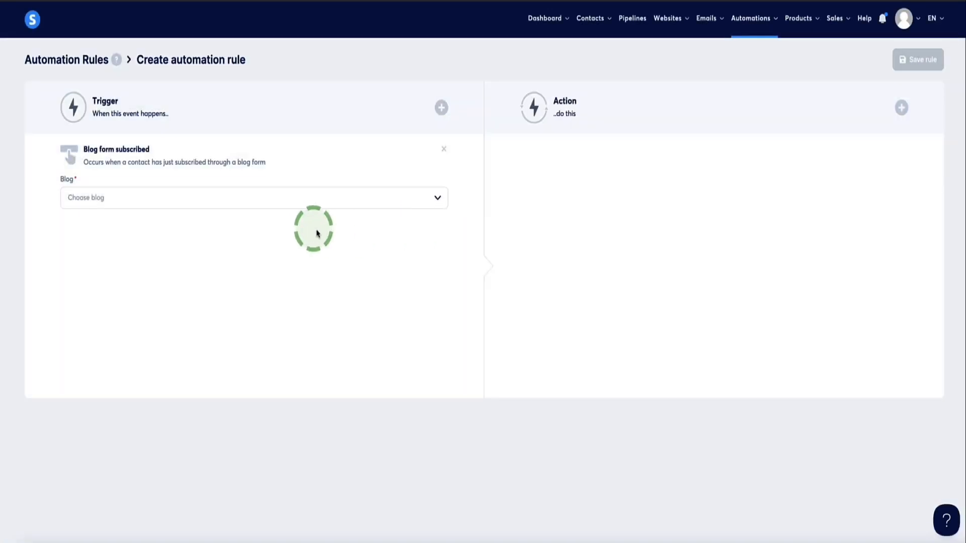
# Set the trigger to the Funnel Agency Template blog, with Blog page as the entity and Book A Call as the page.
pyautogui.click(438, 203)
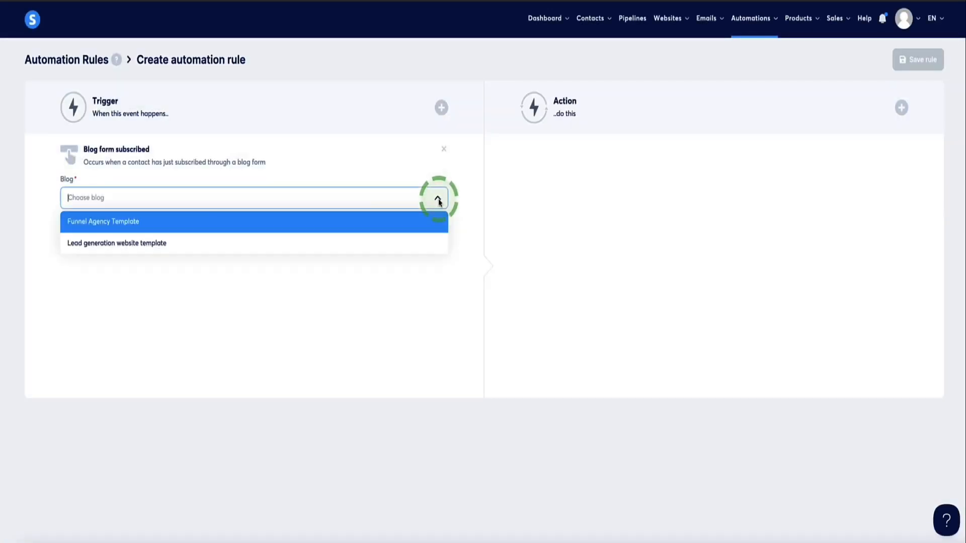
pyautogui.click(203, 229)
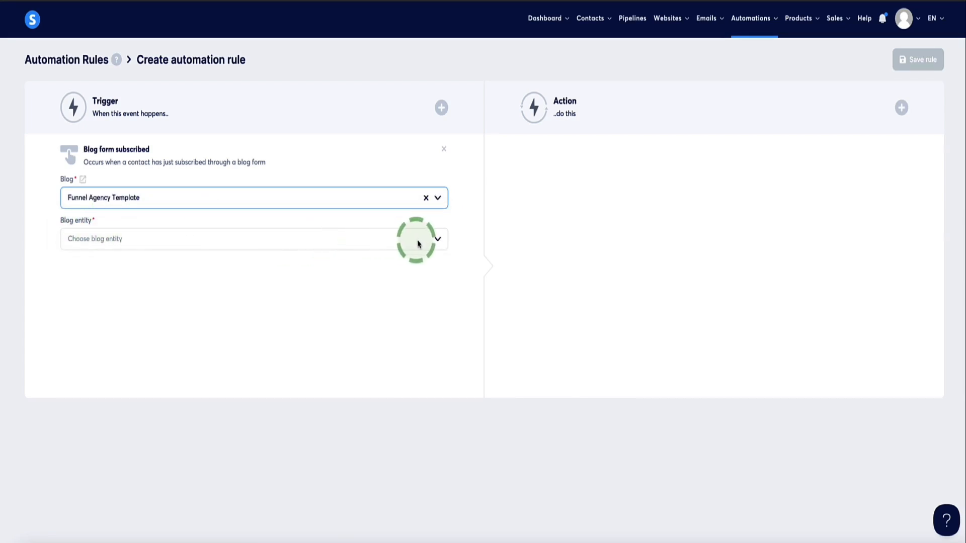
pyautogui.click(435, 240)
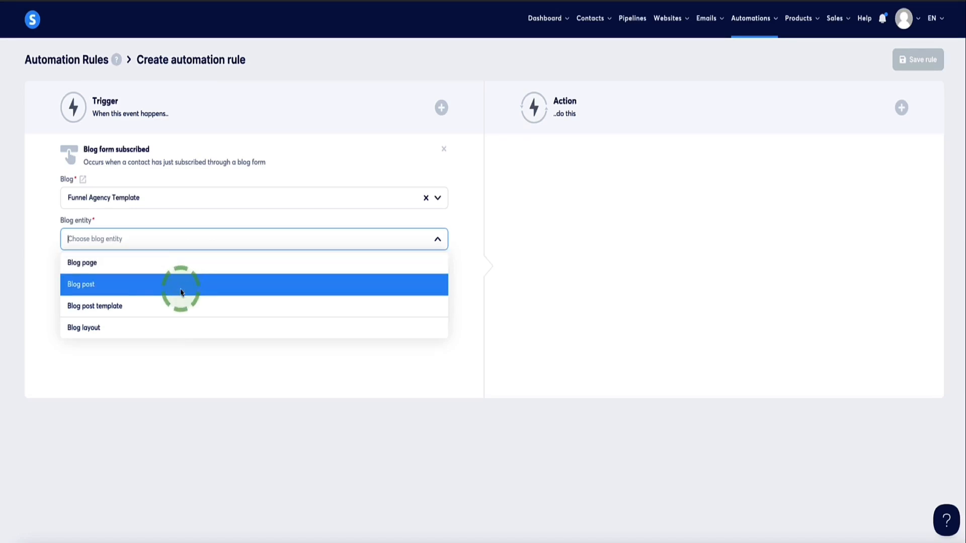
pyautogui.click(157, 267)
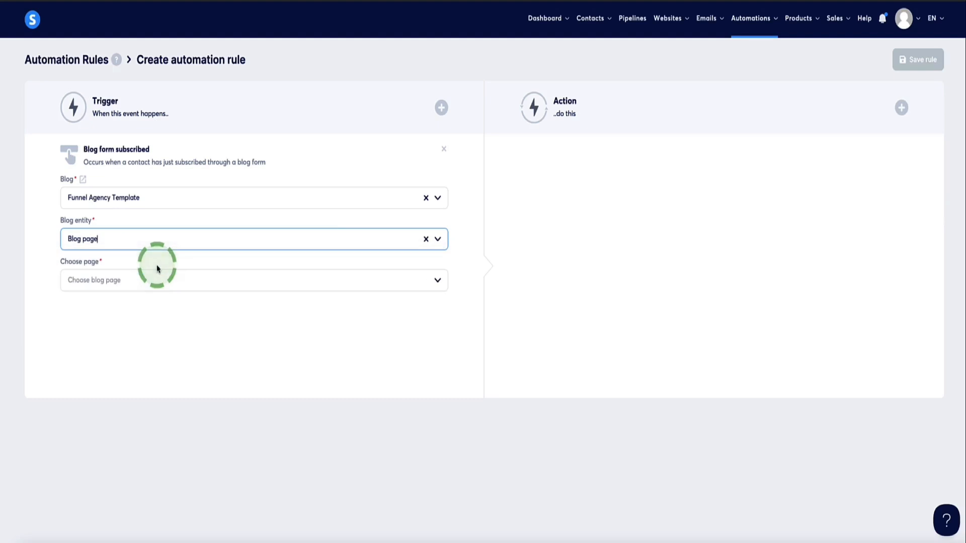
pyautogui.click(379, 281)
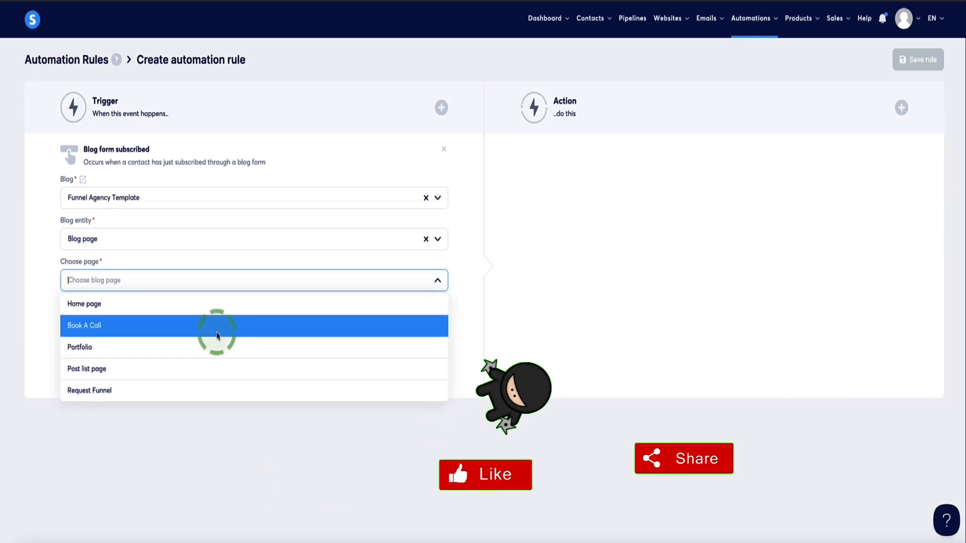
pyautogui.click(92, 329)
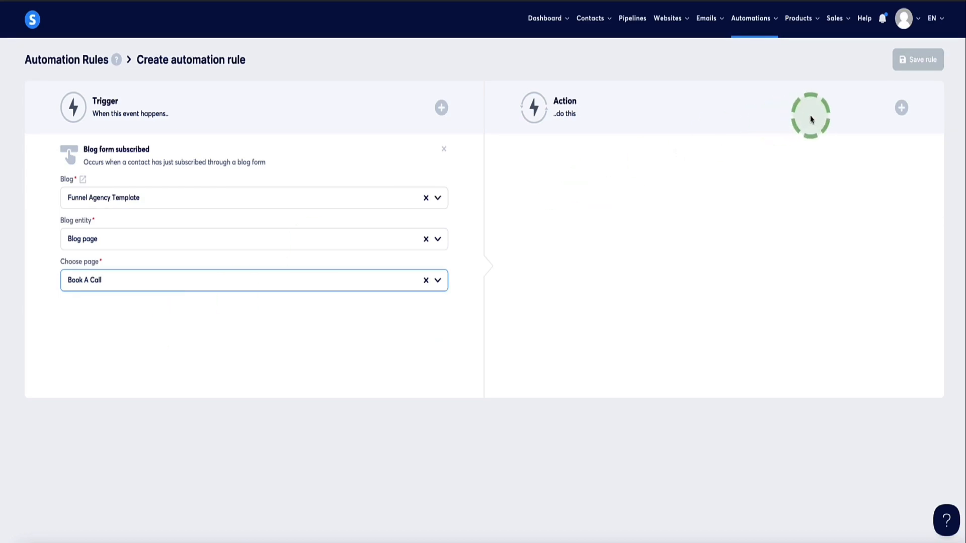
# Add an Add to a pipeline stage action with the Proposal sent stage, and save the rule.
pyautogui.click(899, 108)
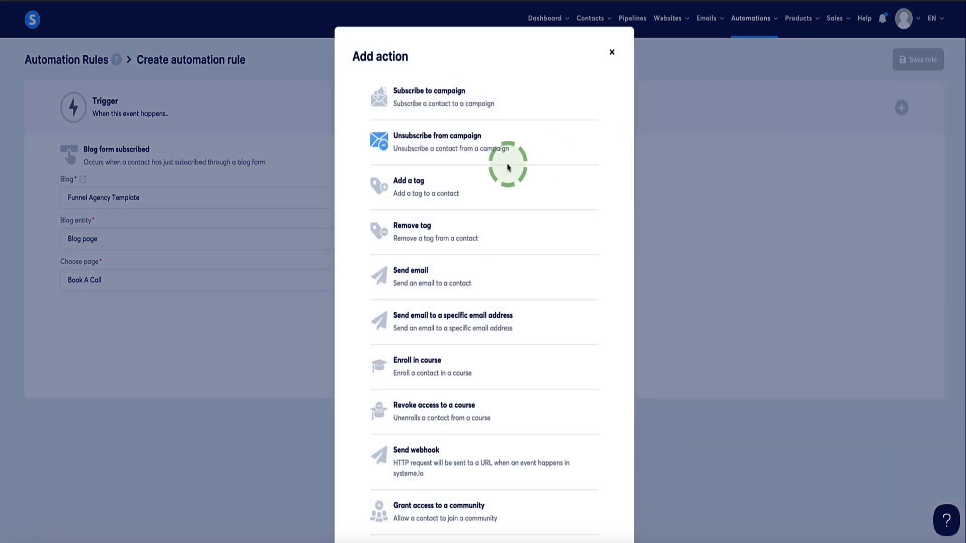
pyautogui.scroll(-4, 508, 166)
pyautogui.click(440, 482)
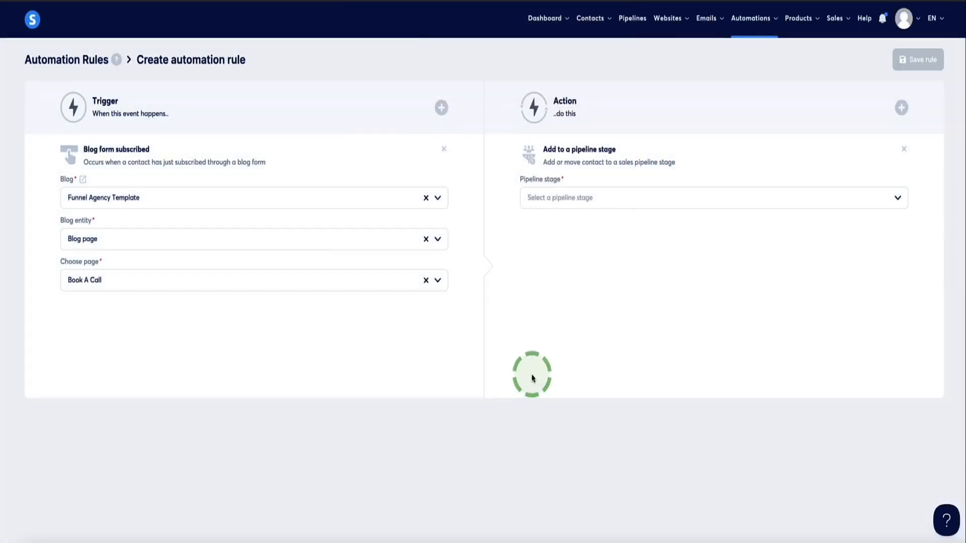
pyautogui.click(639, 198)
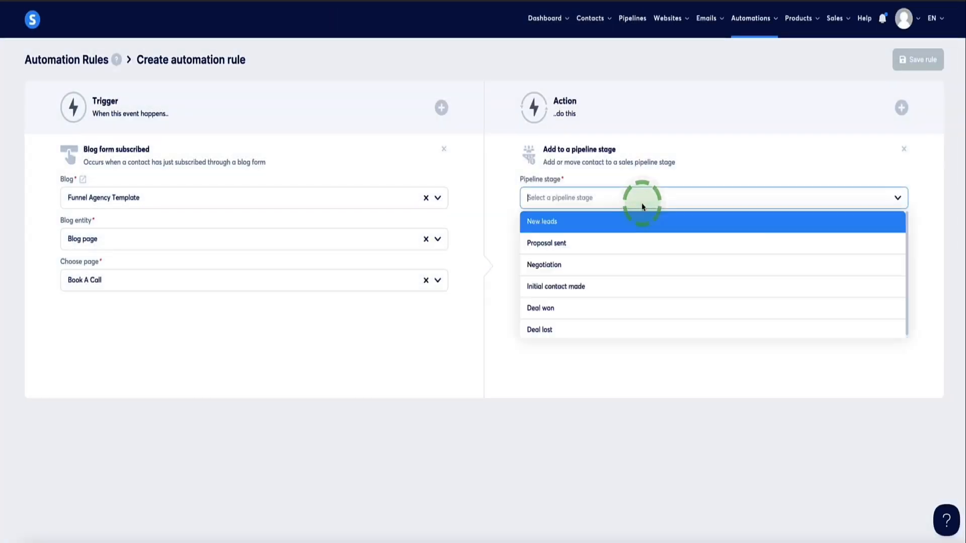
pyautogui.click(613, 239)
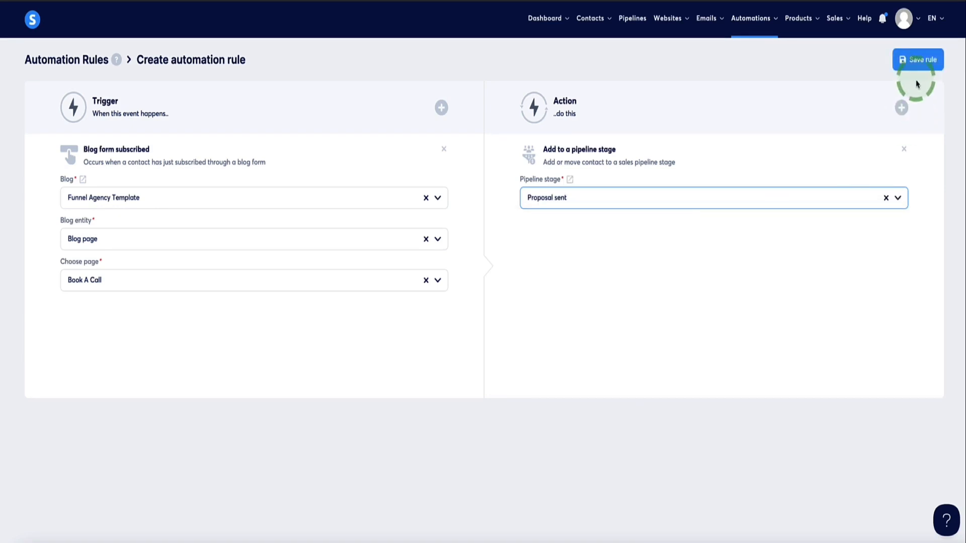
pyautogui.click(917, 59)
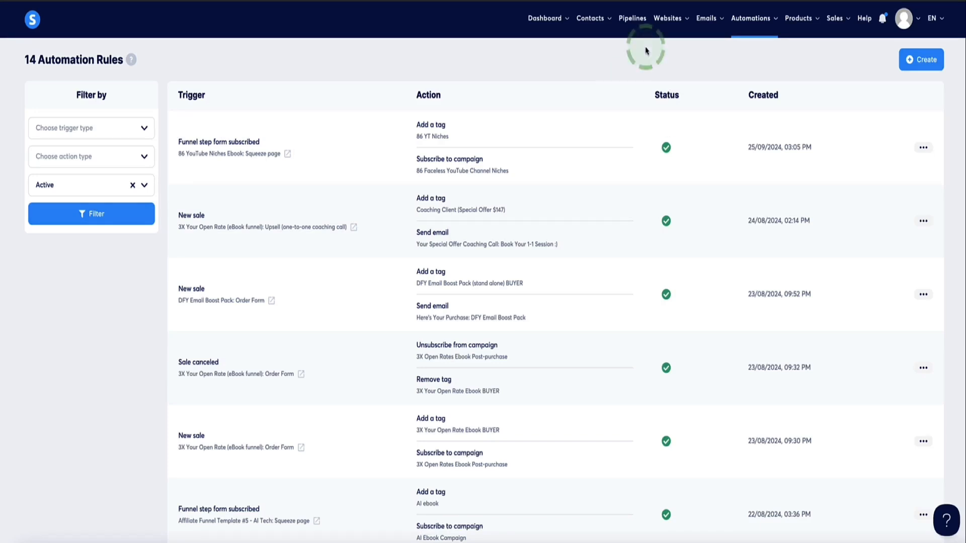
# Create a new automation rule with an Email link clicked trigger.
pyautogui.moveTo(751, 18)
pyautogui.click(746, 51)
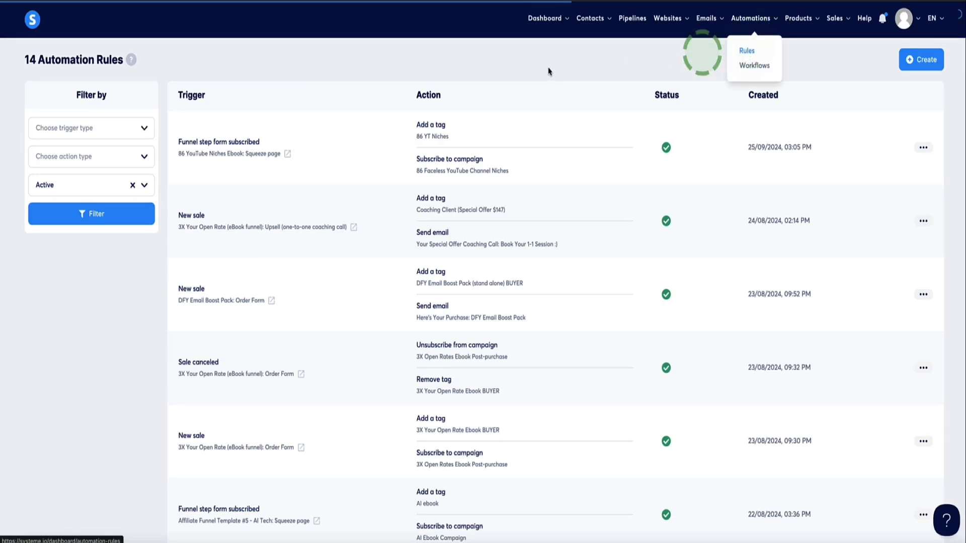
pyautogui.click(918, 58)
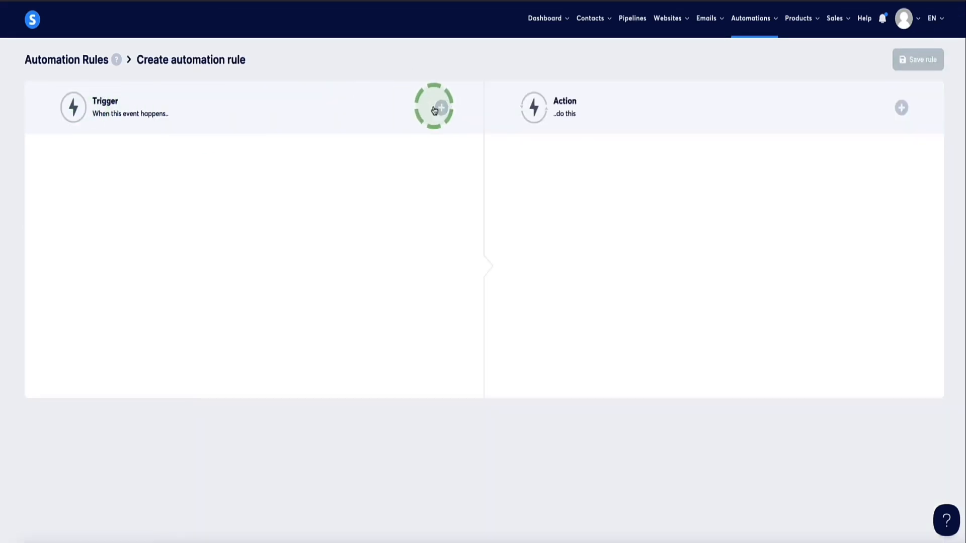
pyautogui.click(441, 108)
pyautogui.scroll(-8, 379, 157)
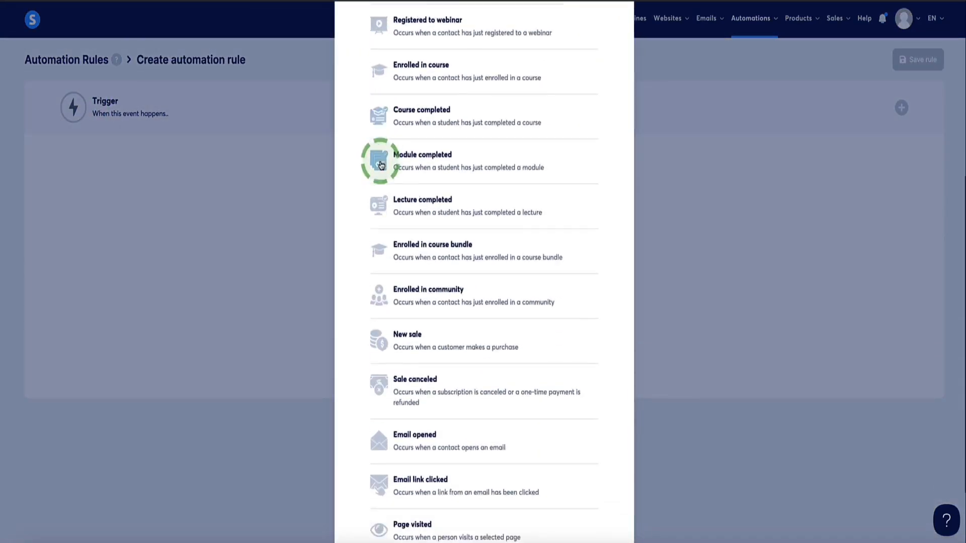
pyautogui.scroll(8, 381, 165)
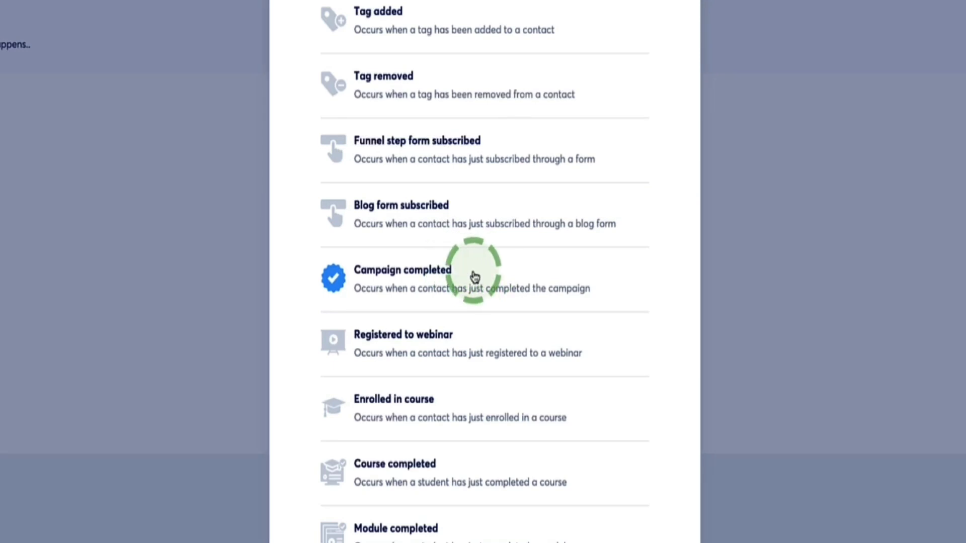
pyautogui.scroll(-3, 367, 242)
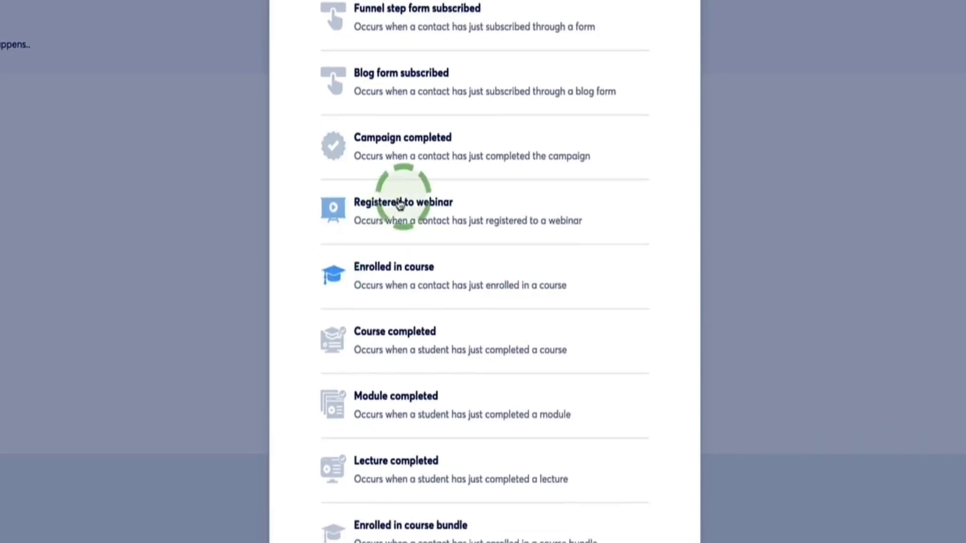
pyautogui.scroll(-1, 332, 277)
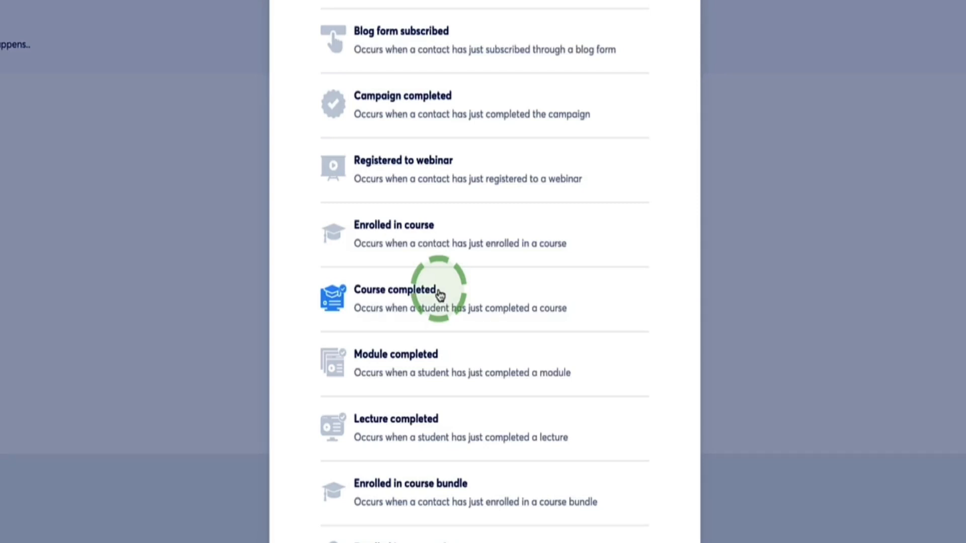
pyautogui.scroll(-3, 343, 316)
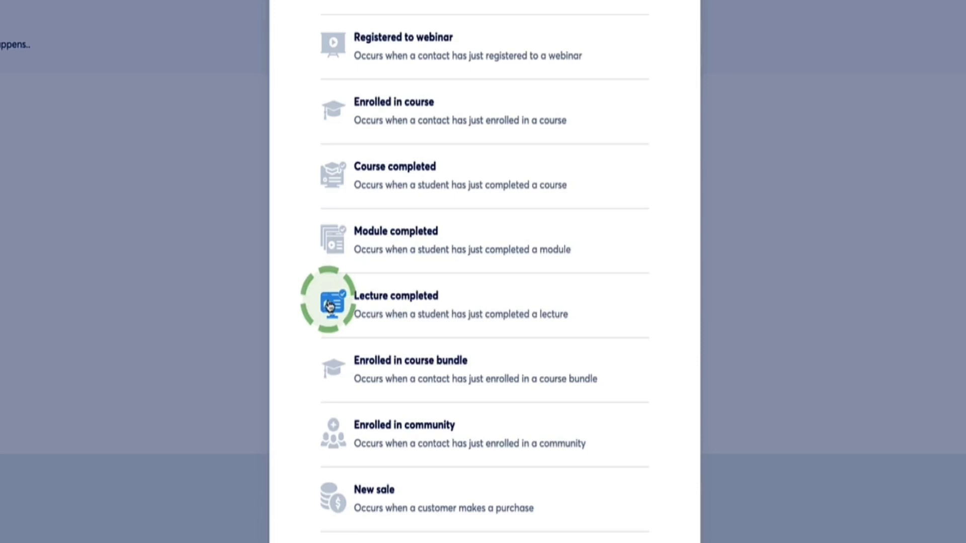
pyautogui.scroll(-2, 325, 302)
pyautogui.scroll(-4, 320, 304)
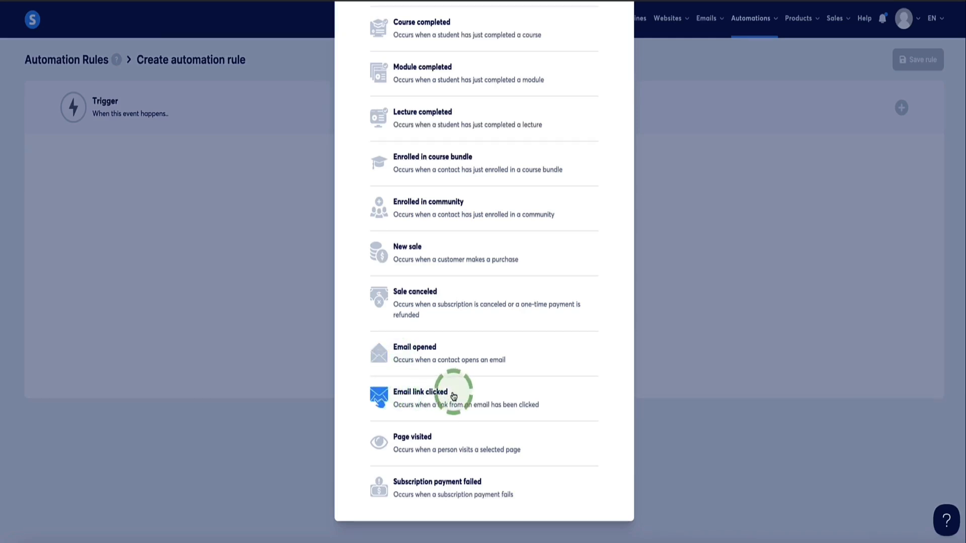
pyautogui.click(410, 391)
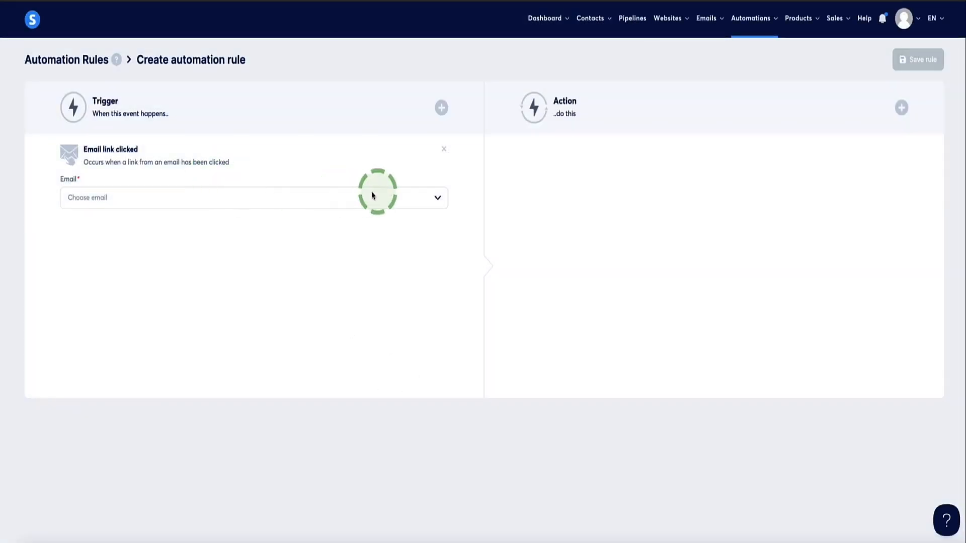
# Set the trigger's email to "*FREE COURSE - Get Immediate Access to your Course" and its email link to the free-aff-course URL.
pyautogui.click(427, 197)
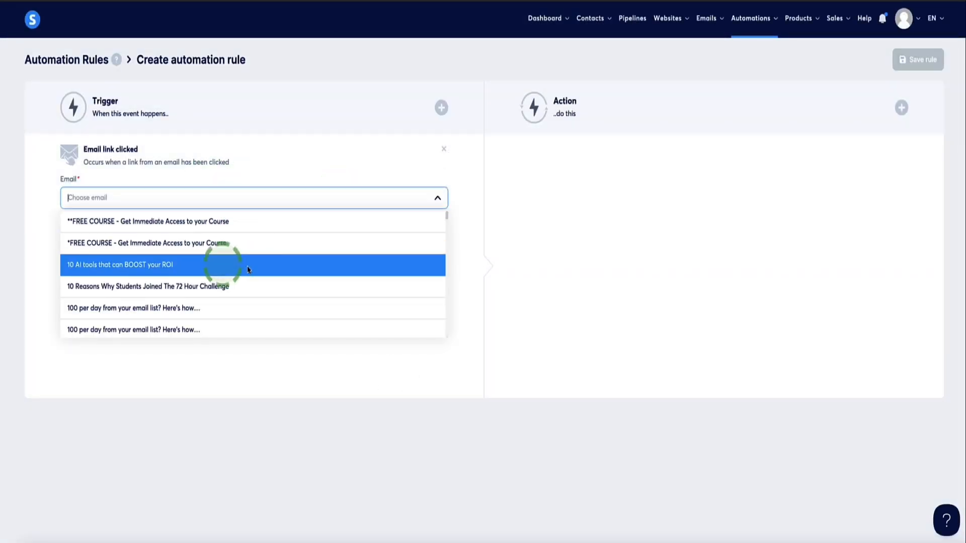
pyautogui.click(179, 245)
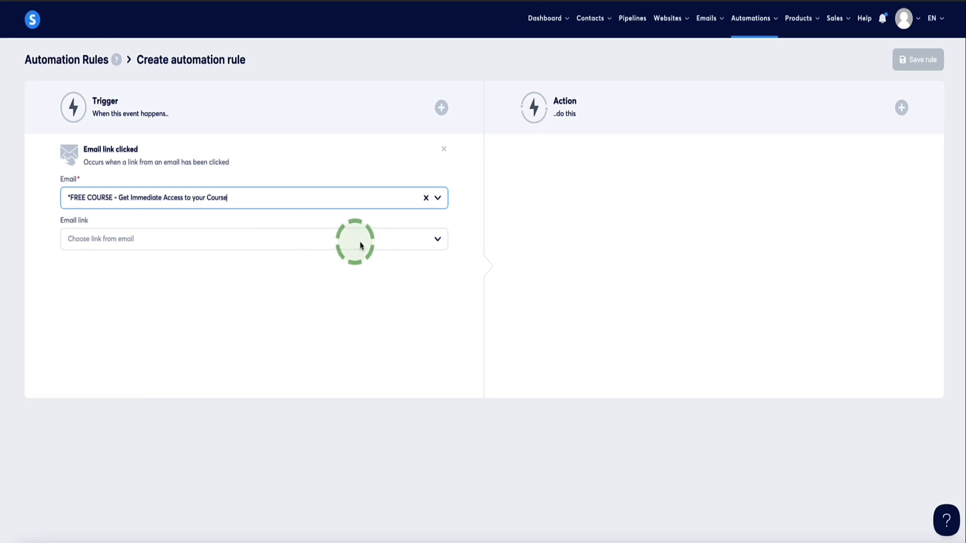
pyautogui.click(438, 240)
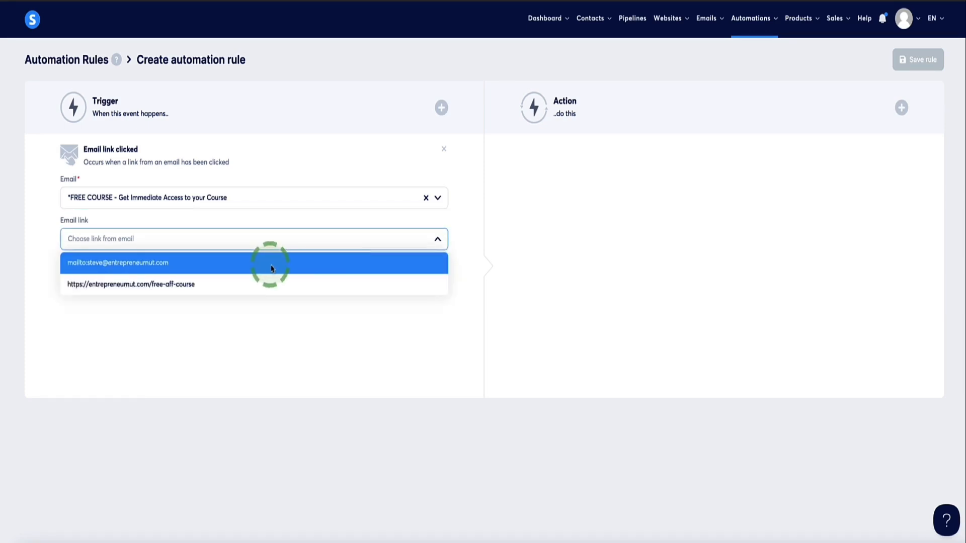
pyautogui.click(124, 286)
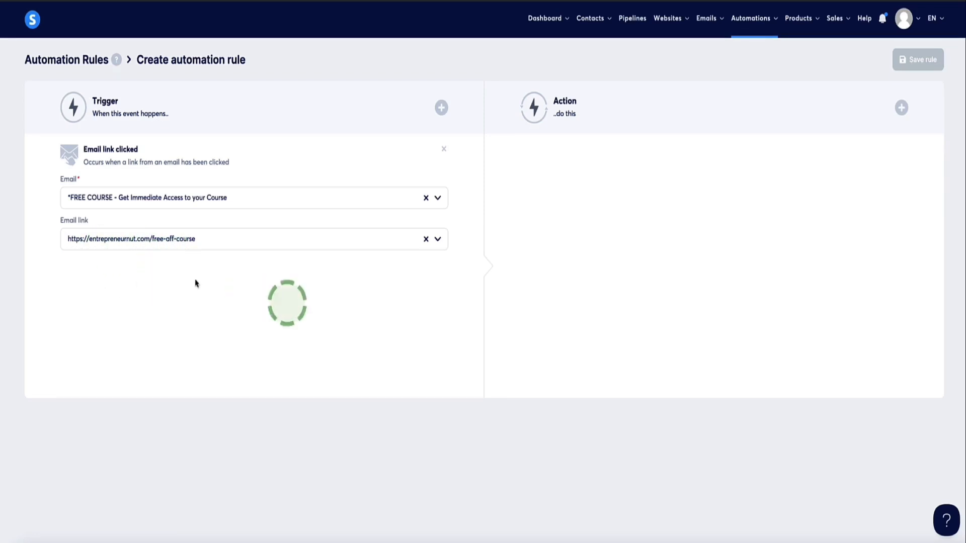
# Add an Add to a pipeline stage action to the rule with the New leads stage.
pyautogui.click(901, 107)
pyautogui.scroll(-4, 503, 150)
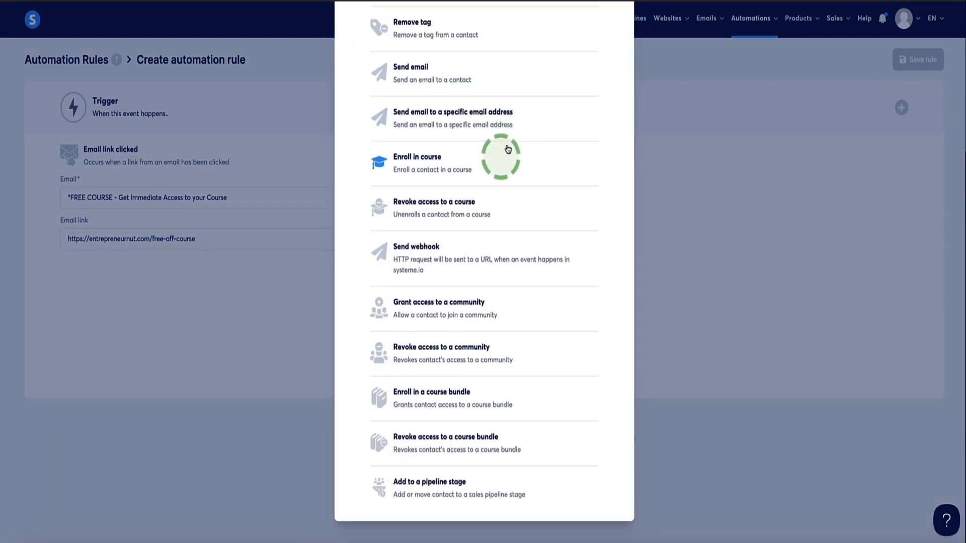
pyautogui.click(421, 482)
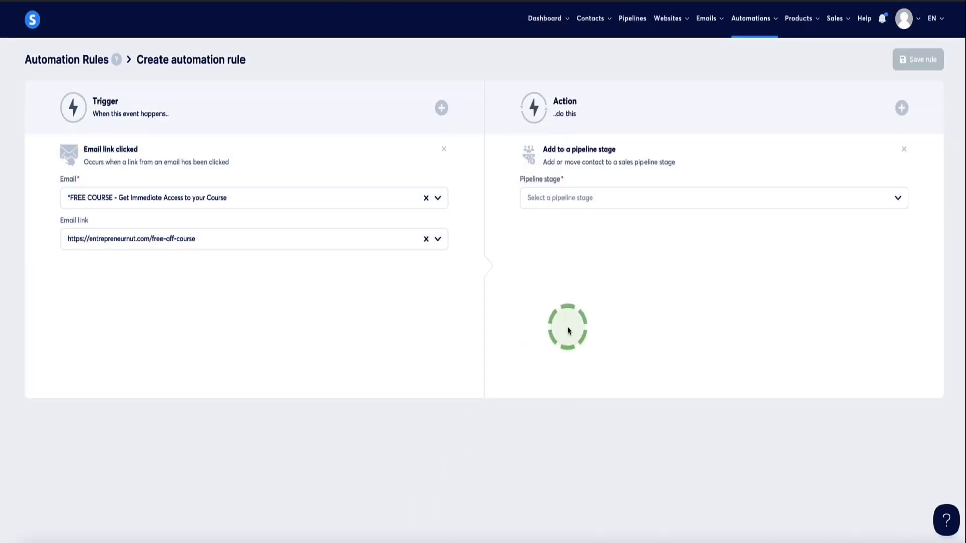
pyautogui.click(687, 196)
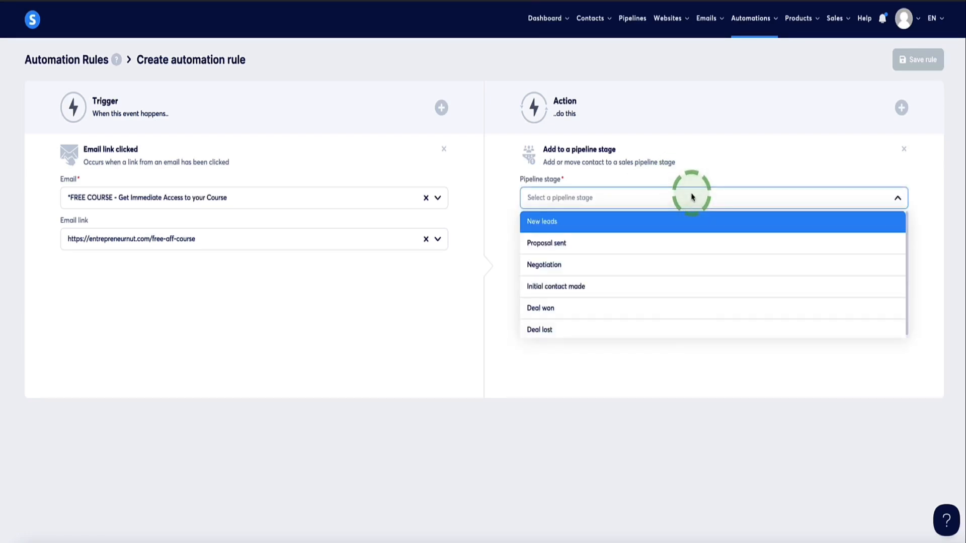
pyautogui.click(556, 232)
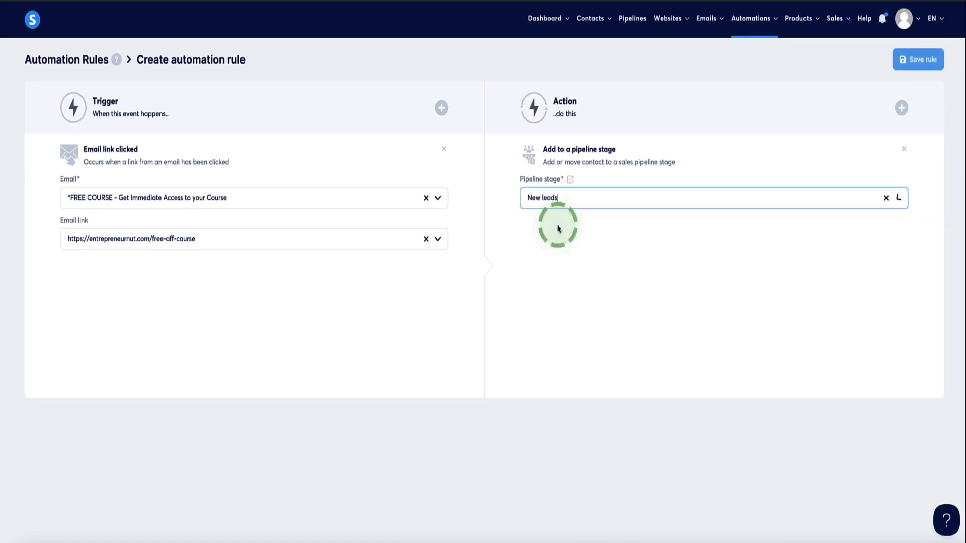